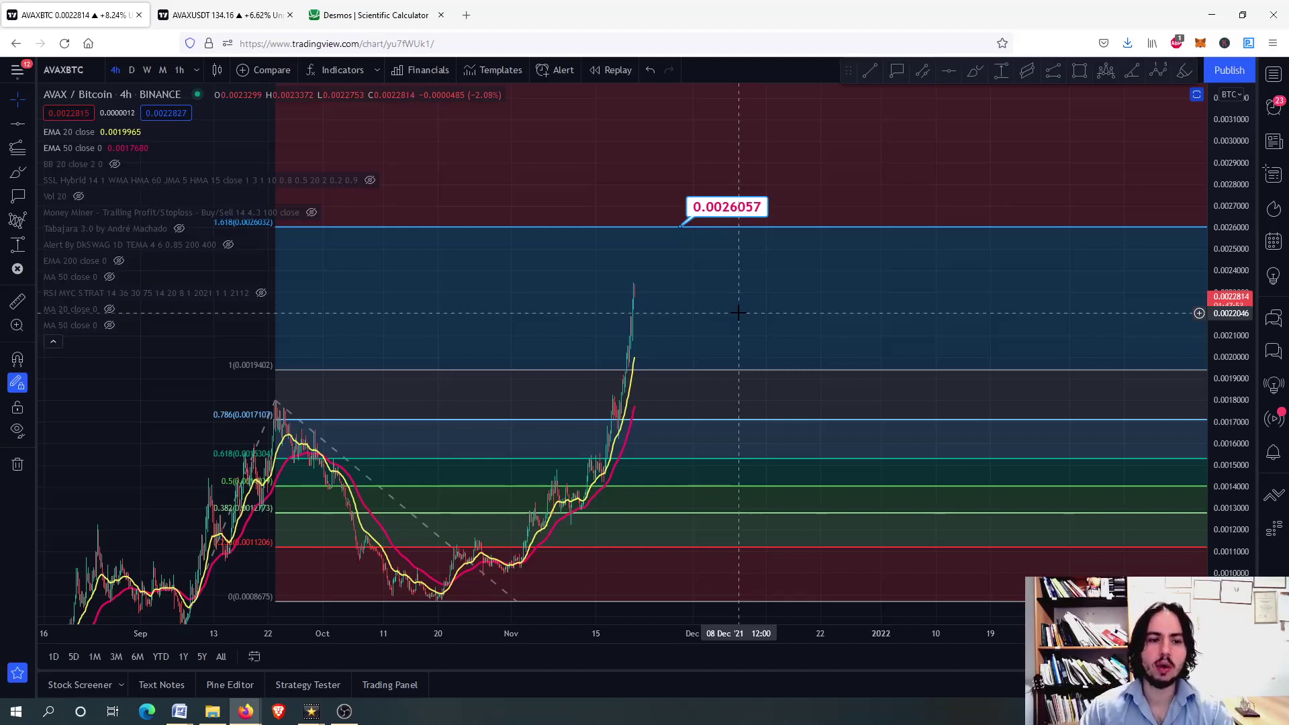
Make room above the 0.0026057 label and brush-write '× 65K' beside it.
scroll(637, 264, "up", 2)
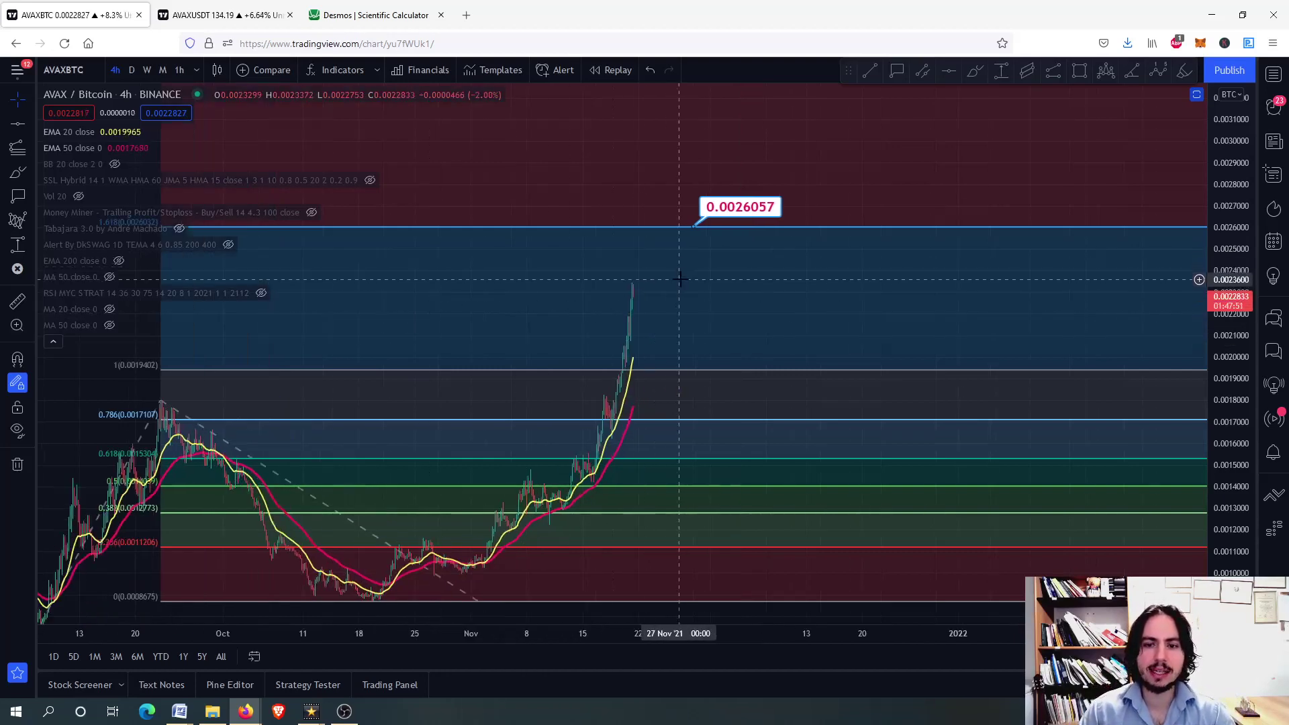
scroll(633, 295, "down", 3)
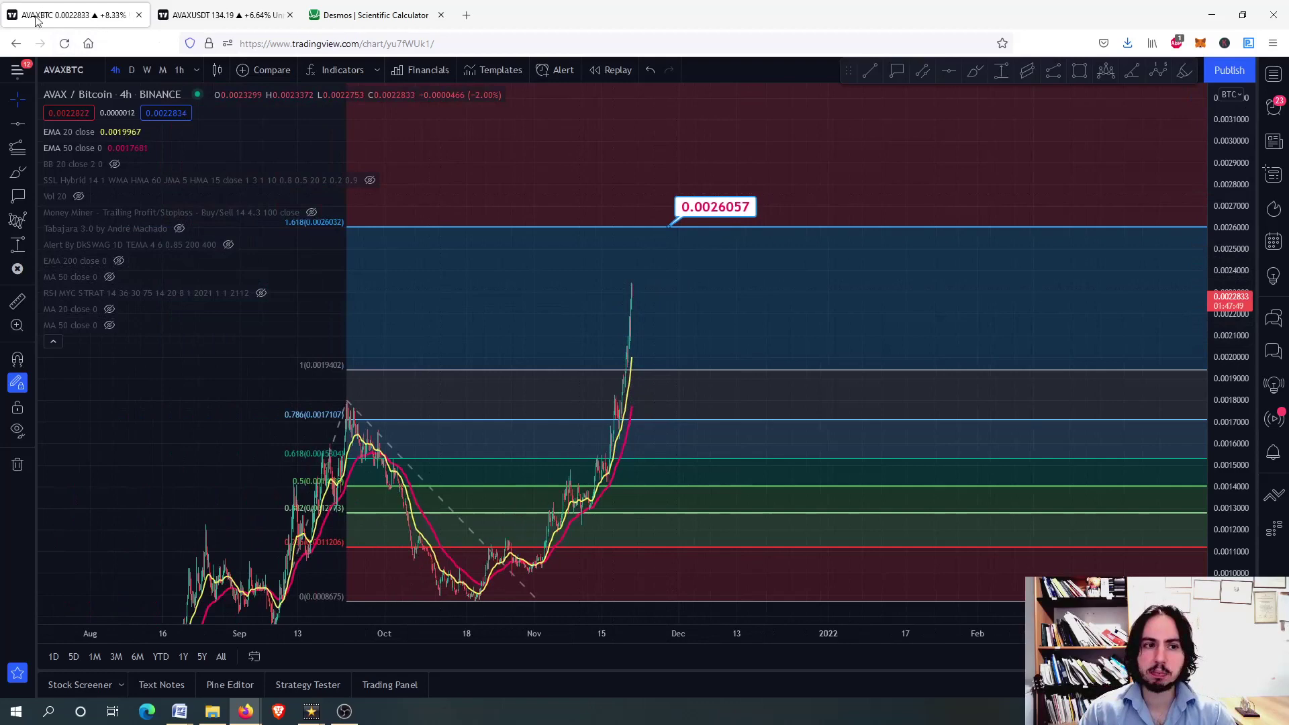
scroll(727, 252, "up", 3)
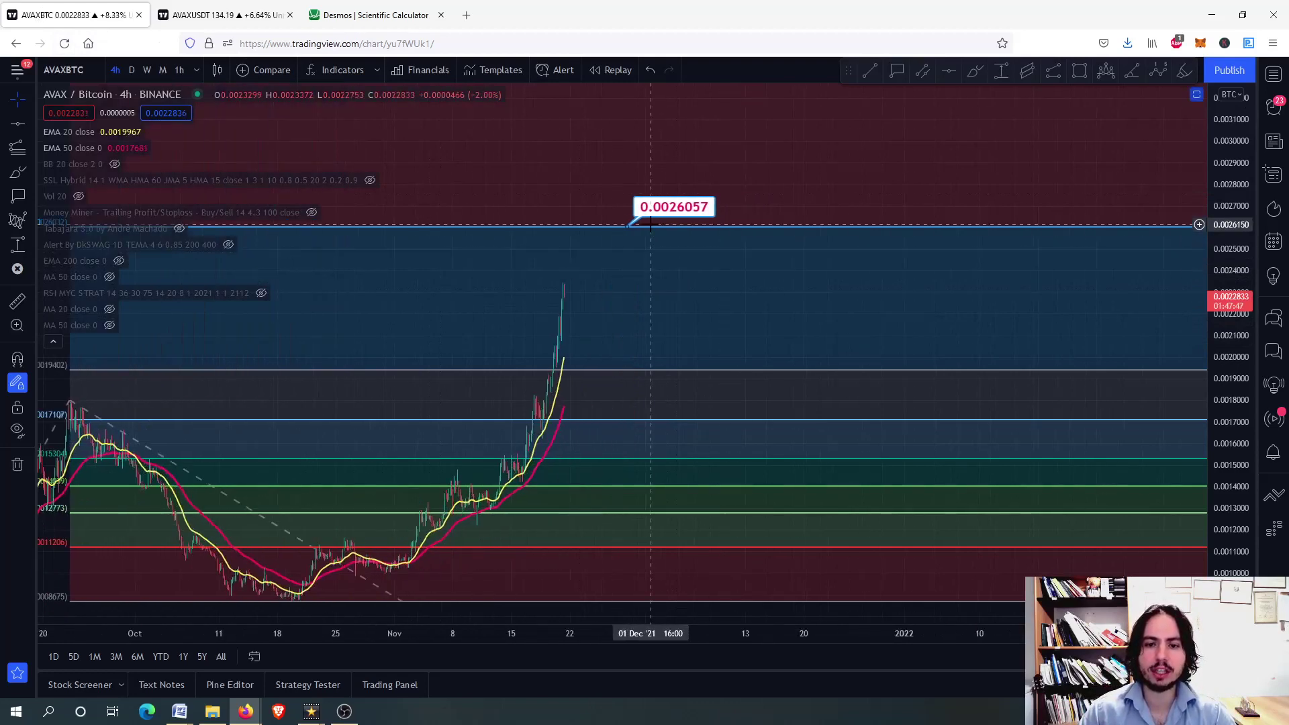
scroll(654, 235, "up", 3)
left_click_drag(627, 282, 633, 325)
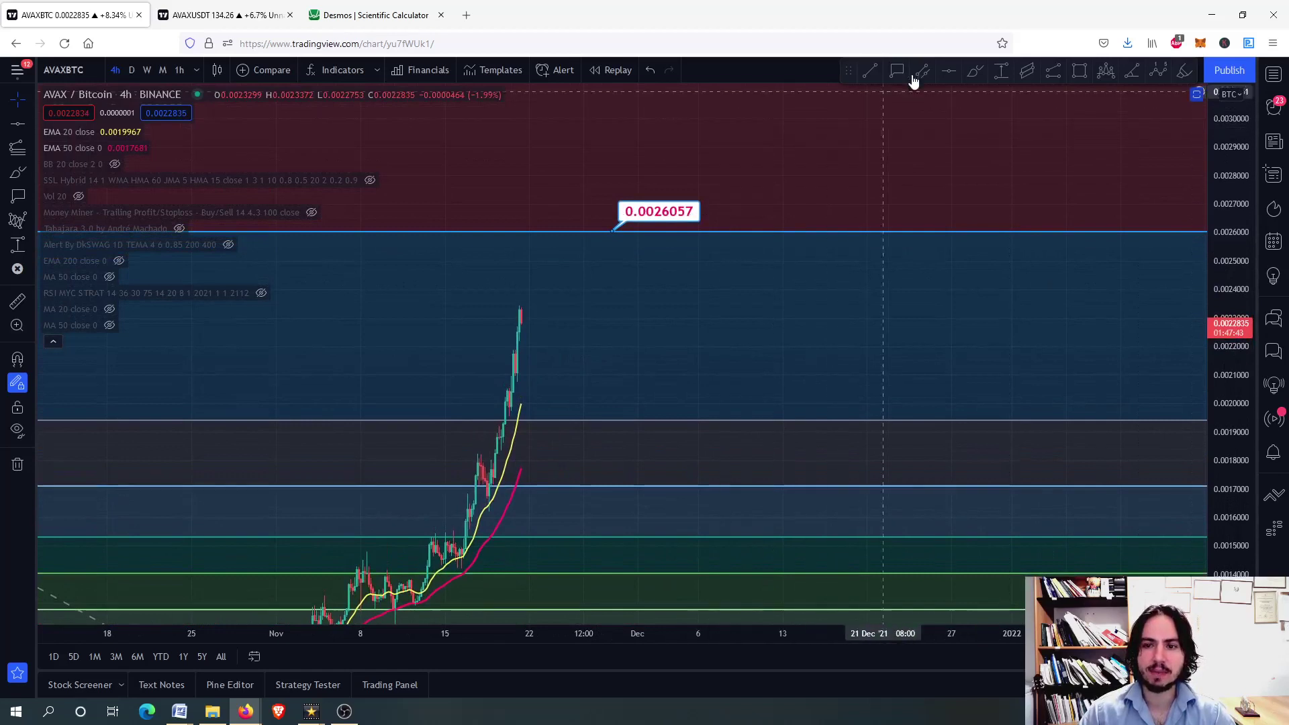
left_click(974, 70)
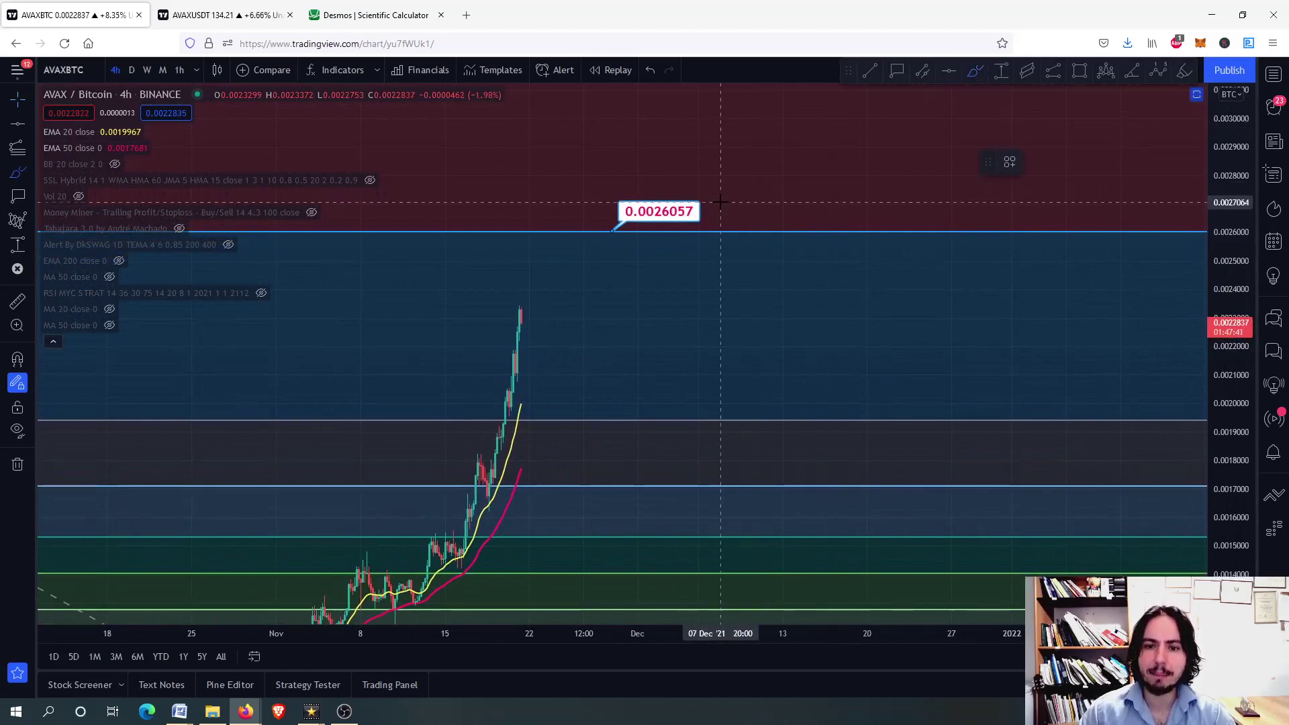
mouse_move(719, 206)
left_mouse_down()
mouse_move(741, 220)
mouse_move(717, 221)
left_mouse_up()
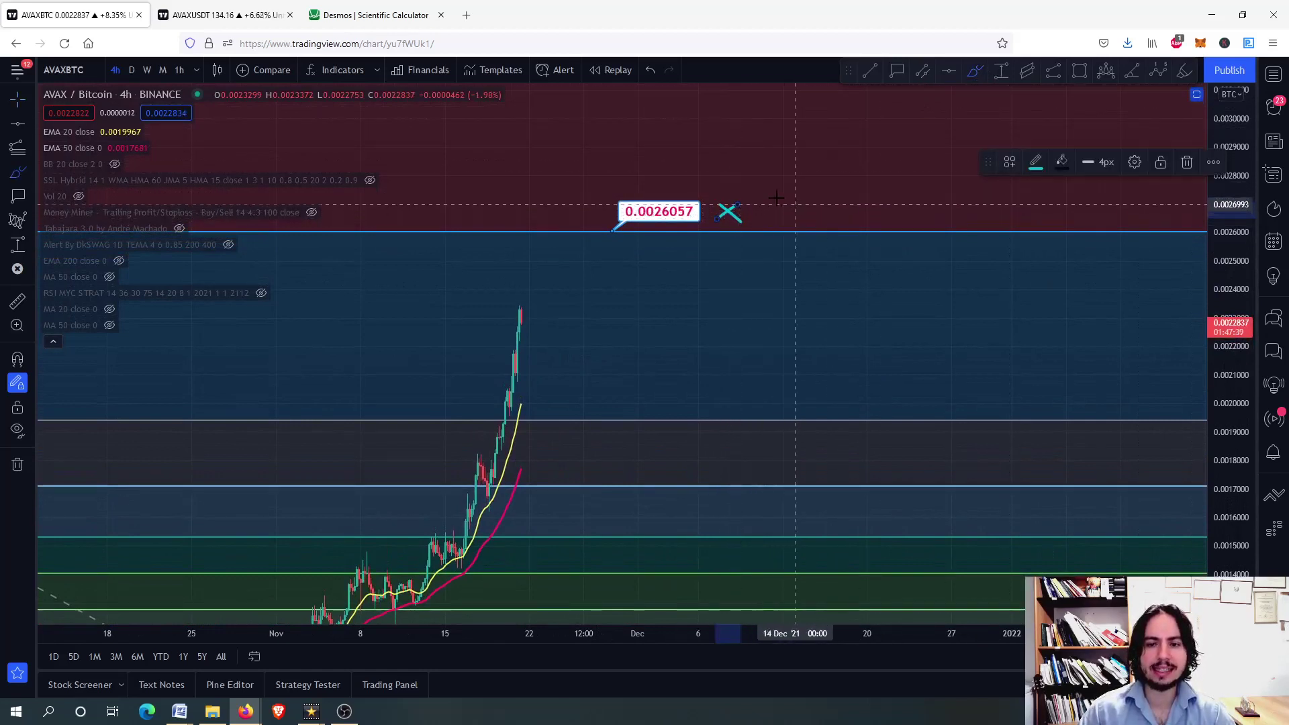
mouse_move(790, 204)
left_mouse_down()
mouse_move(767, 223)
mouse_move(795, 223)
mouse_move(770, 216)
mouse_move(818, 202)
mouse_move(810, 228)
mouse_move(878, 225)
left_mouse_up()
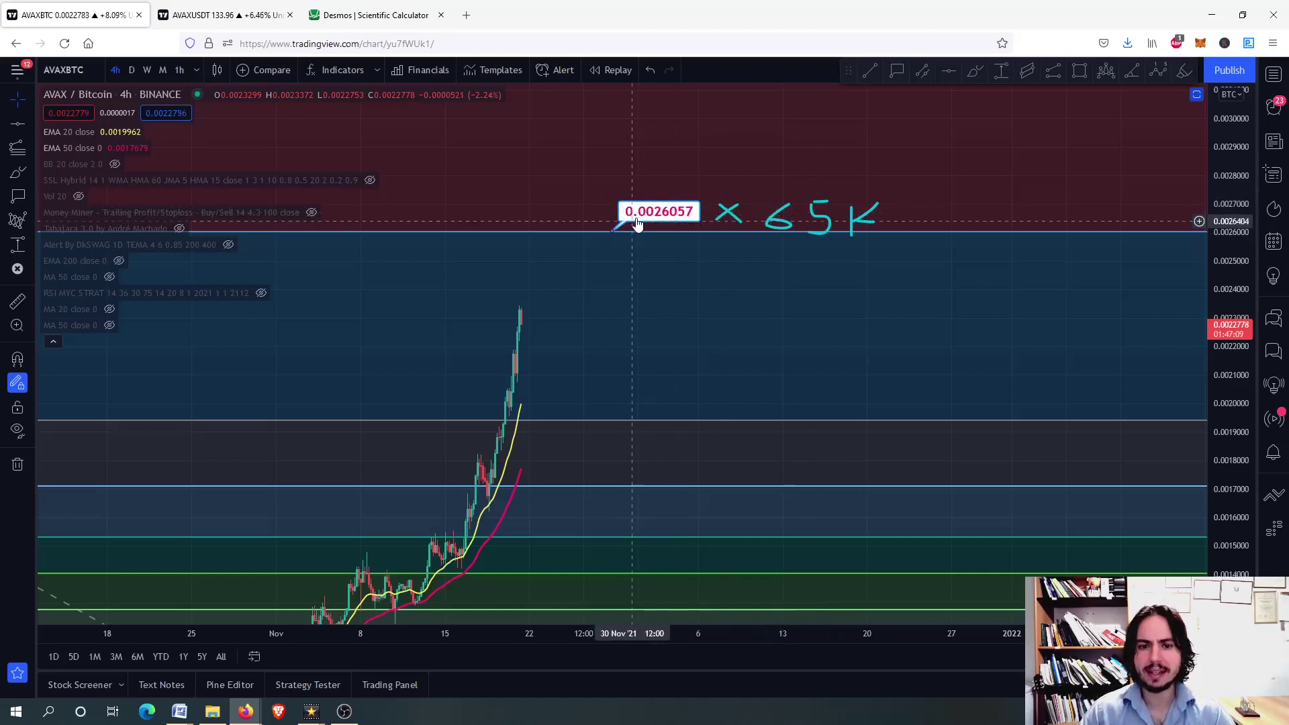
Restore the indicator panes, then maximize the RSI pane.
scroll(547, 316, "down", 2)
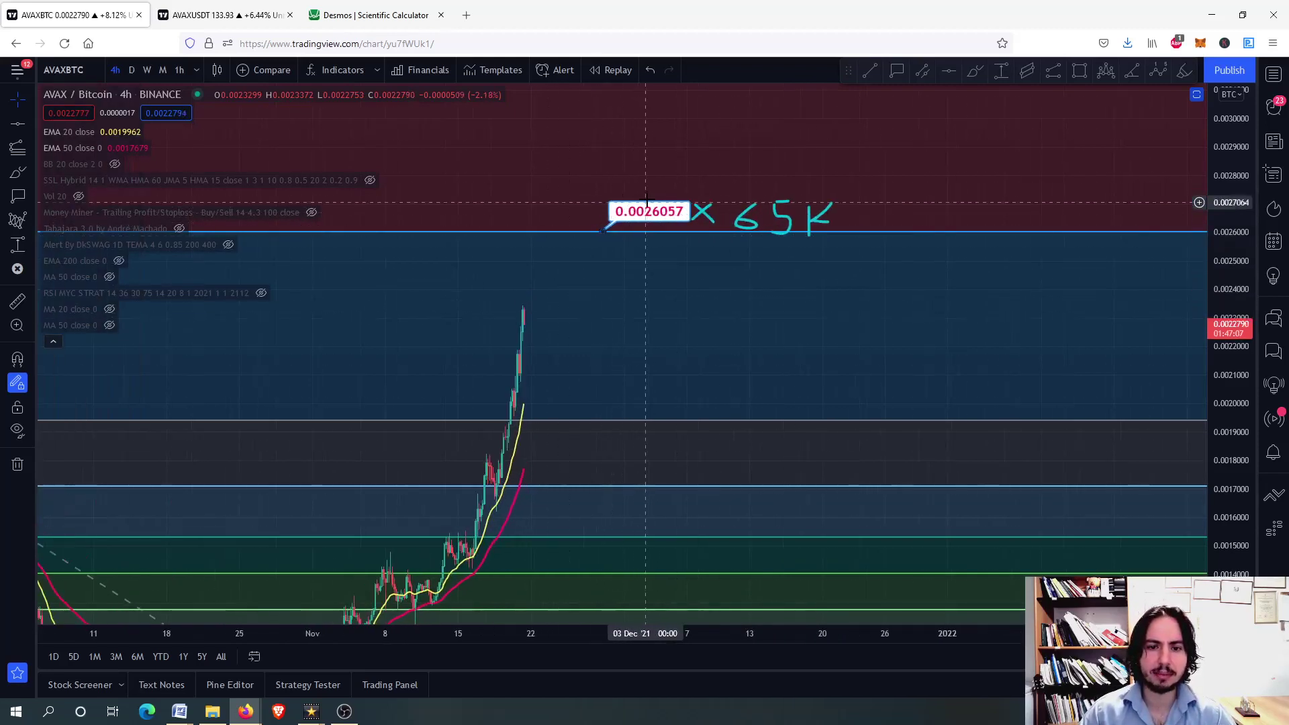
double_click(628, 308)
double_click(567, 396)
scroll(526, 259, "up", 2)
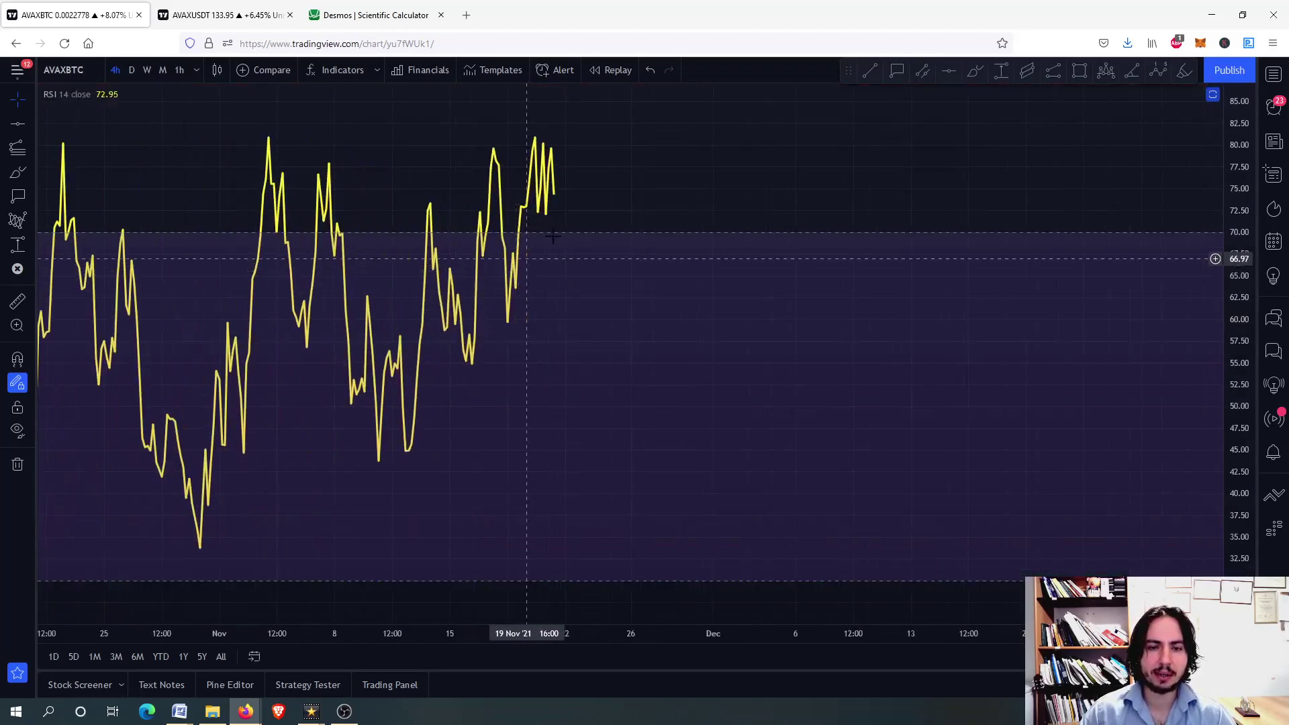
scroll(584, 191, "down", 2)
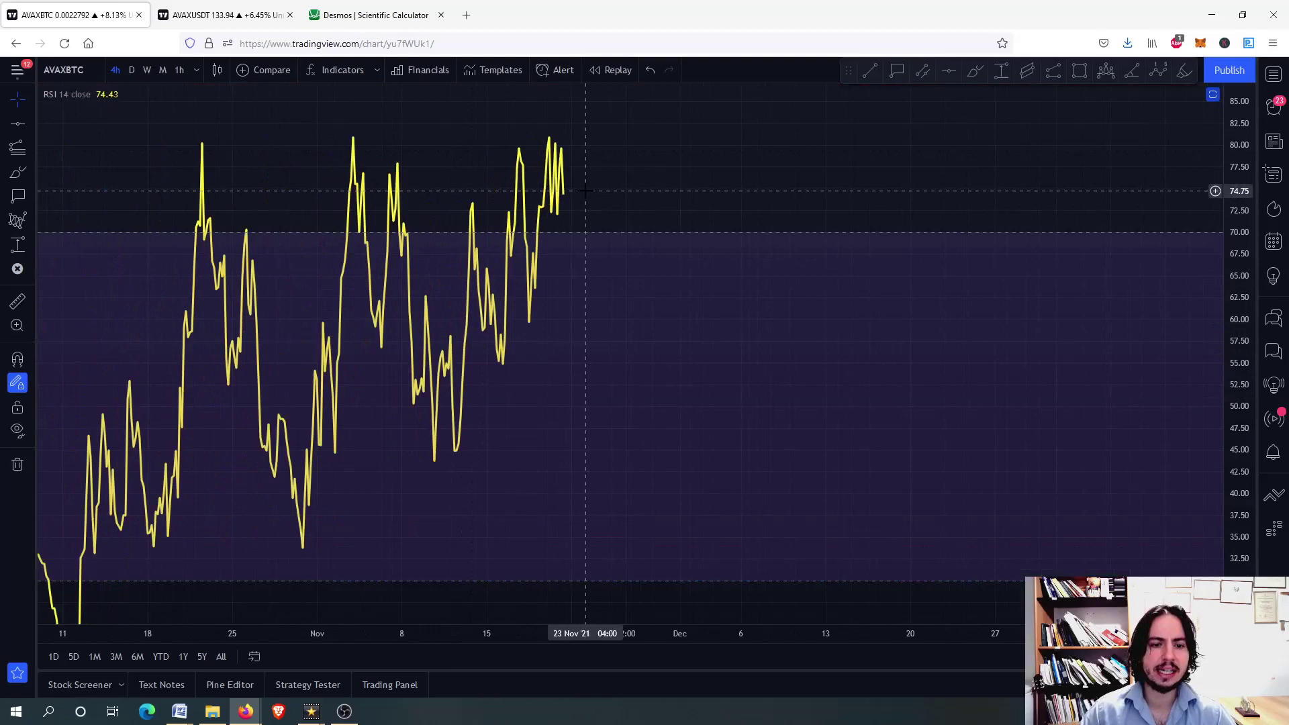
scroll(526, 213, "up", 3)
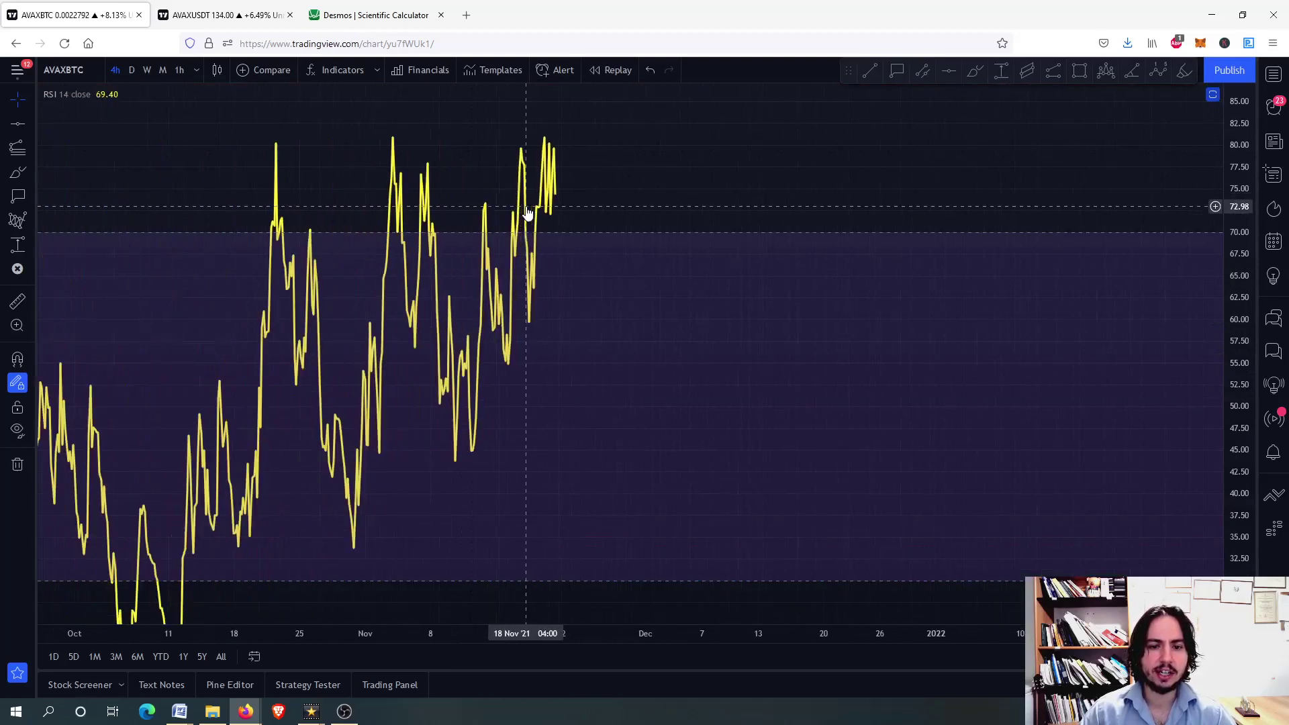
scroll(526, 214, "down", 2)
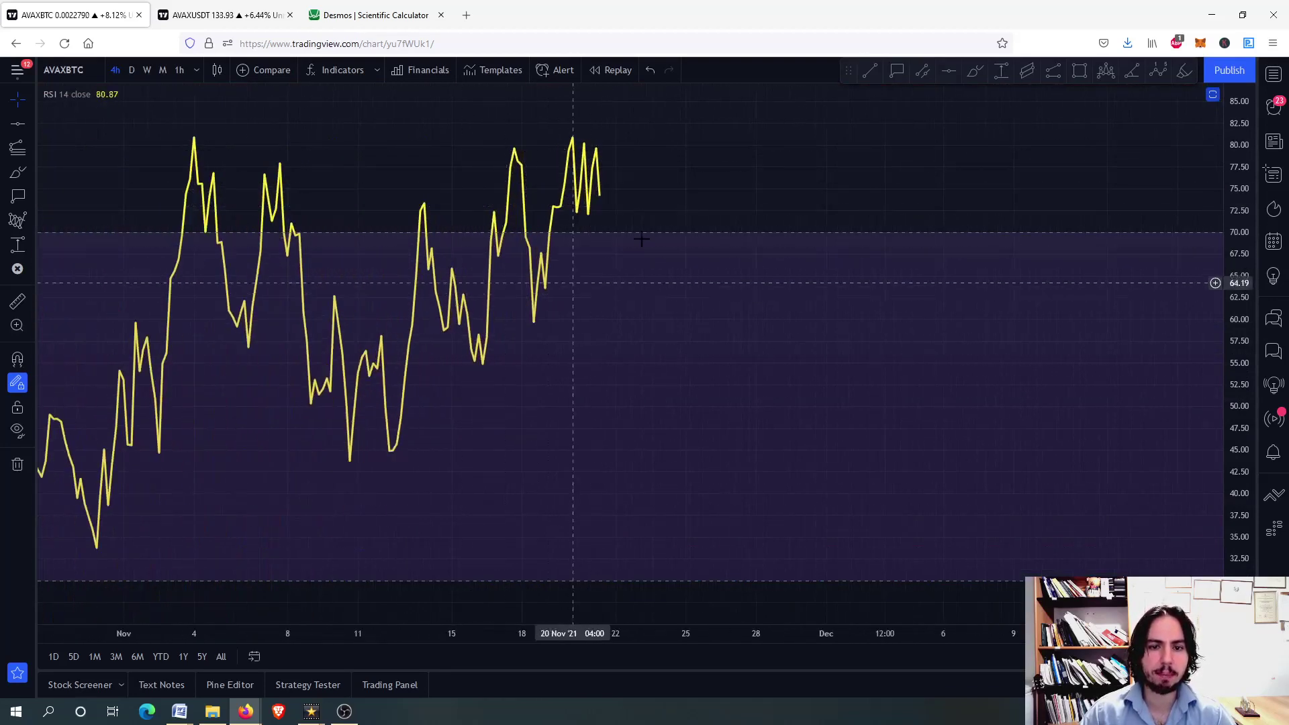
Brush a downward curve after the latest RSI reading and restore the multi-pane layout.
left_click(975, 71)
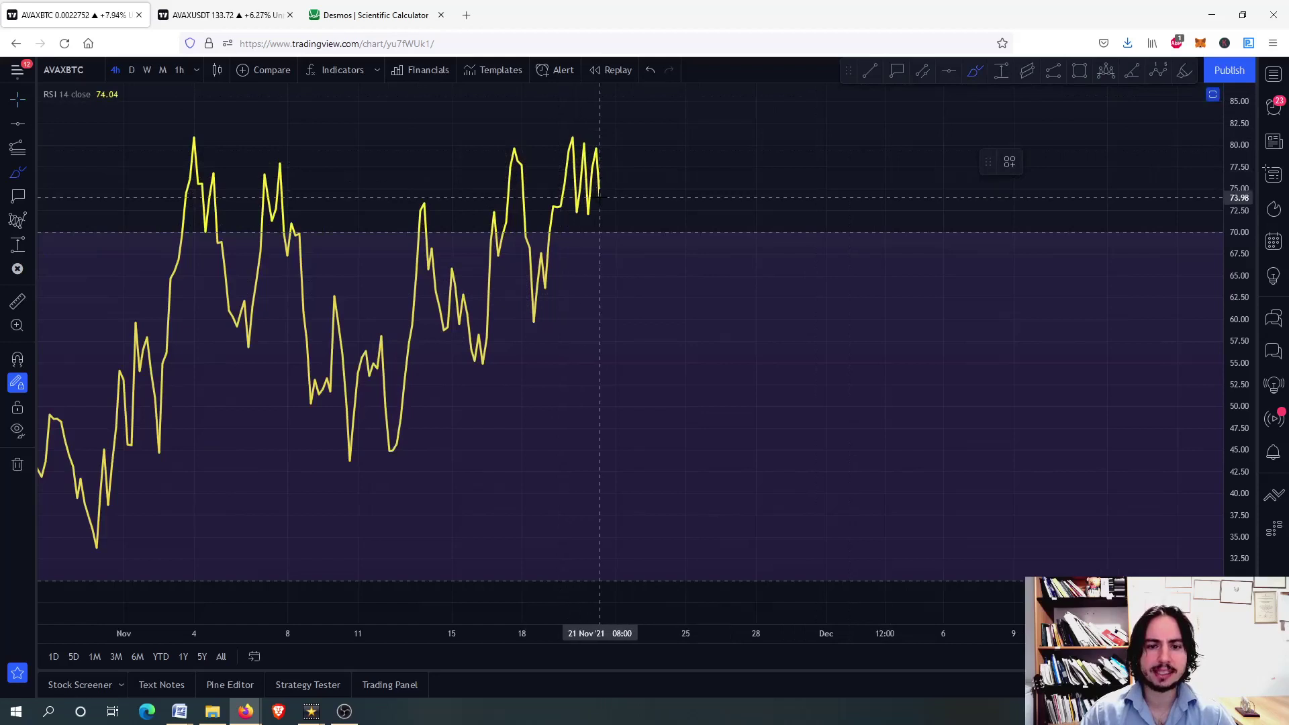
left_click_drag(604, 199, 618, 253)
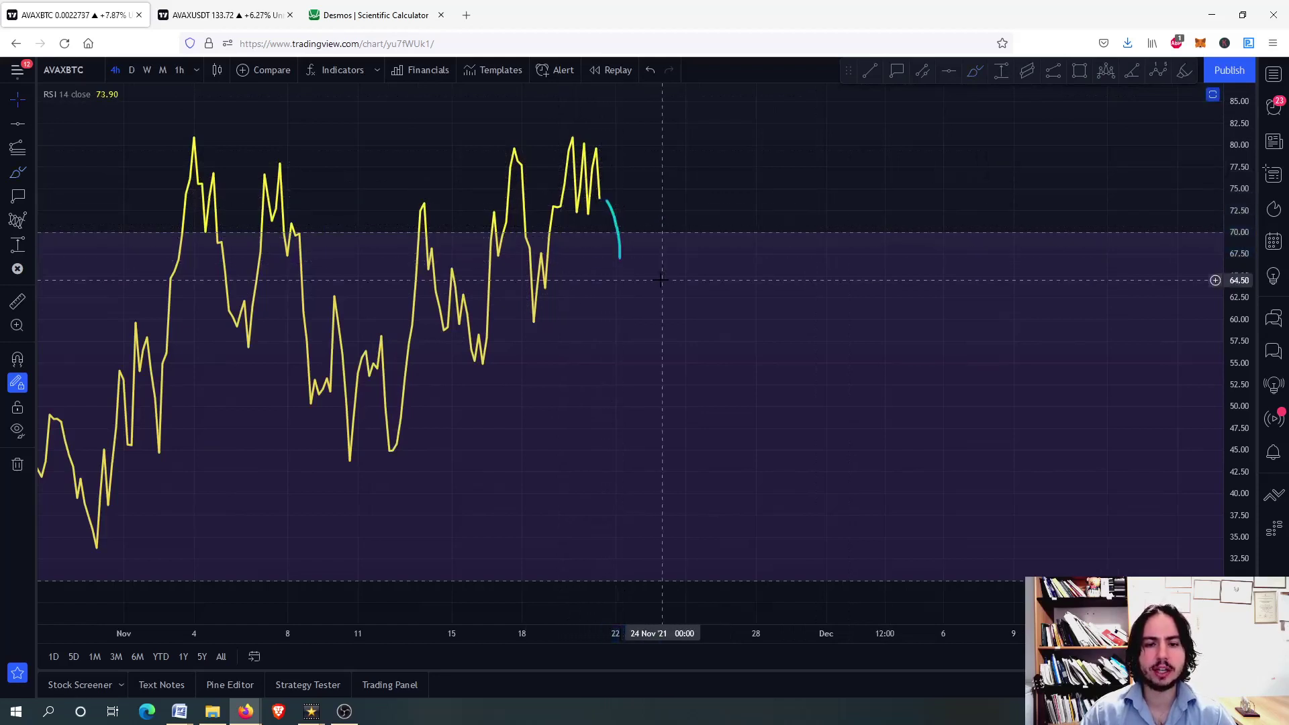
double_click(660, 279)
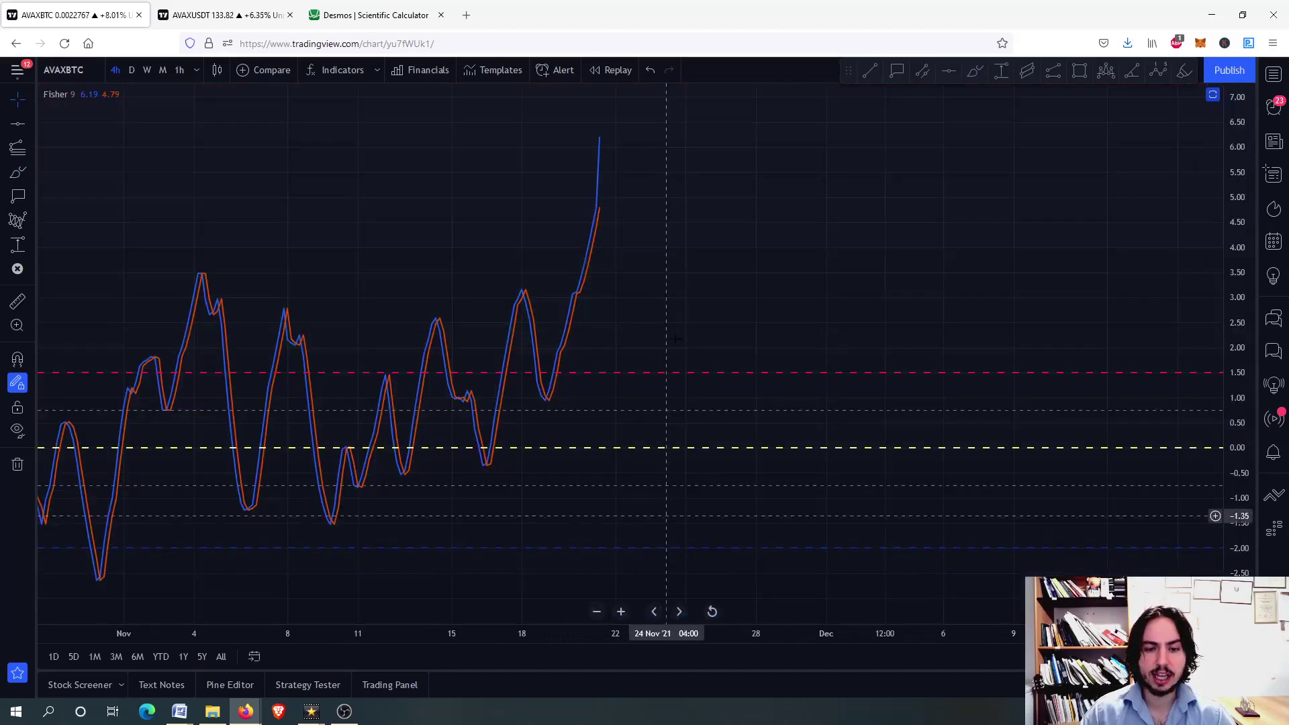
Maximize the Fisher pane, then the CCI pane, restoring all panes after each.
double_click(661, 604)
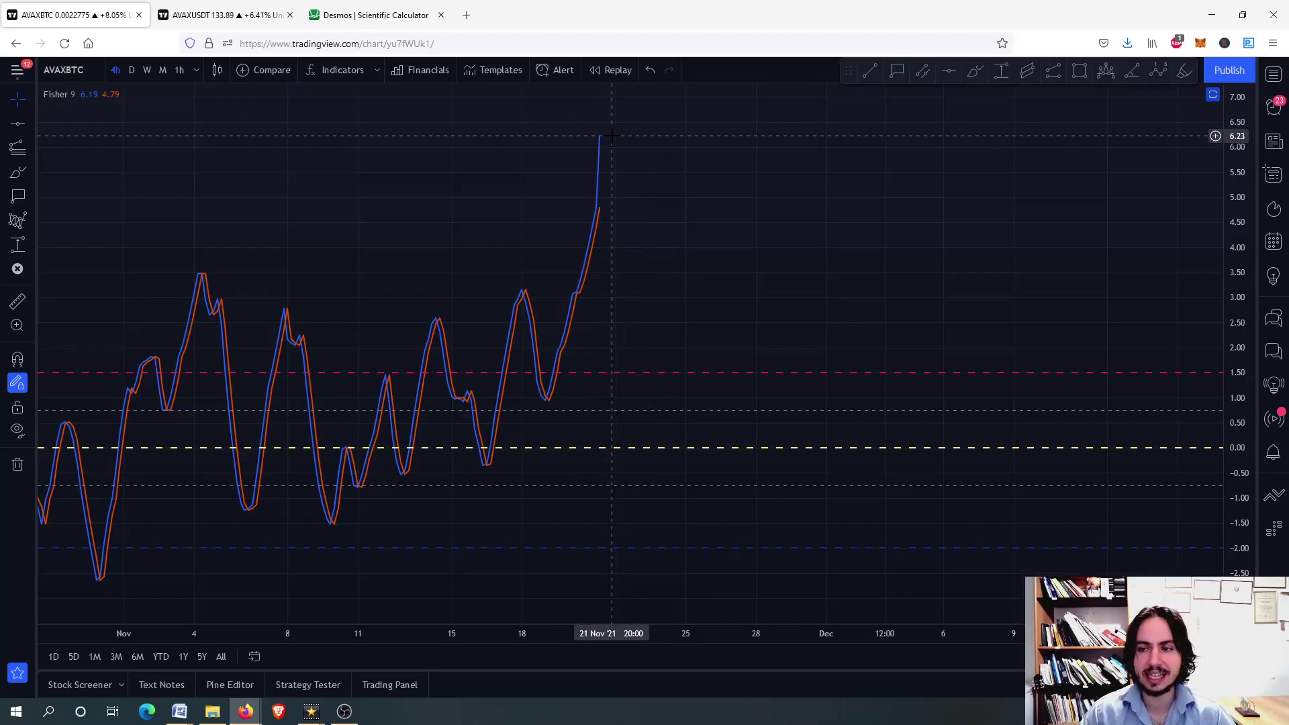
scroll(611, 135, "down", 2)
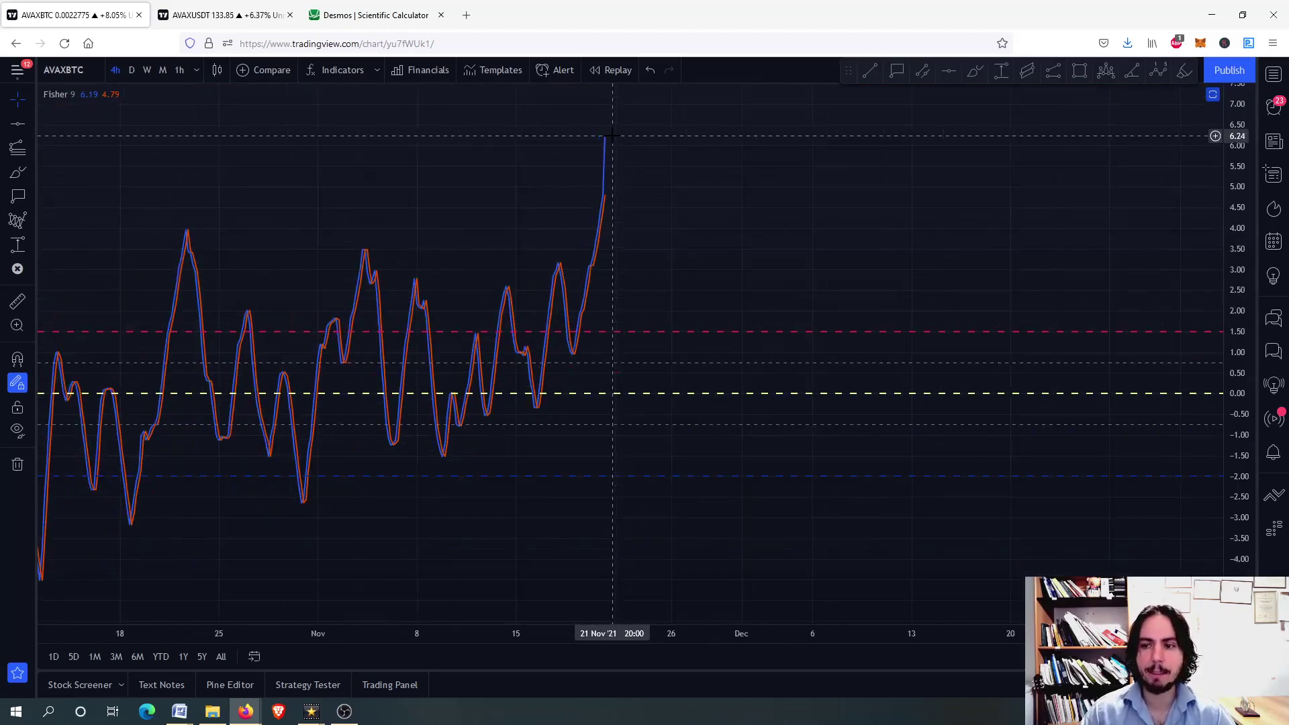
scroll(611, 135, "up", 2)
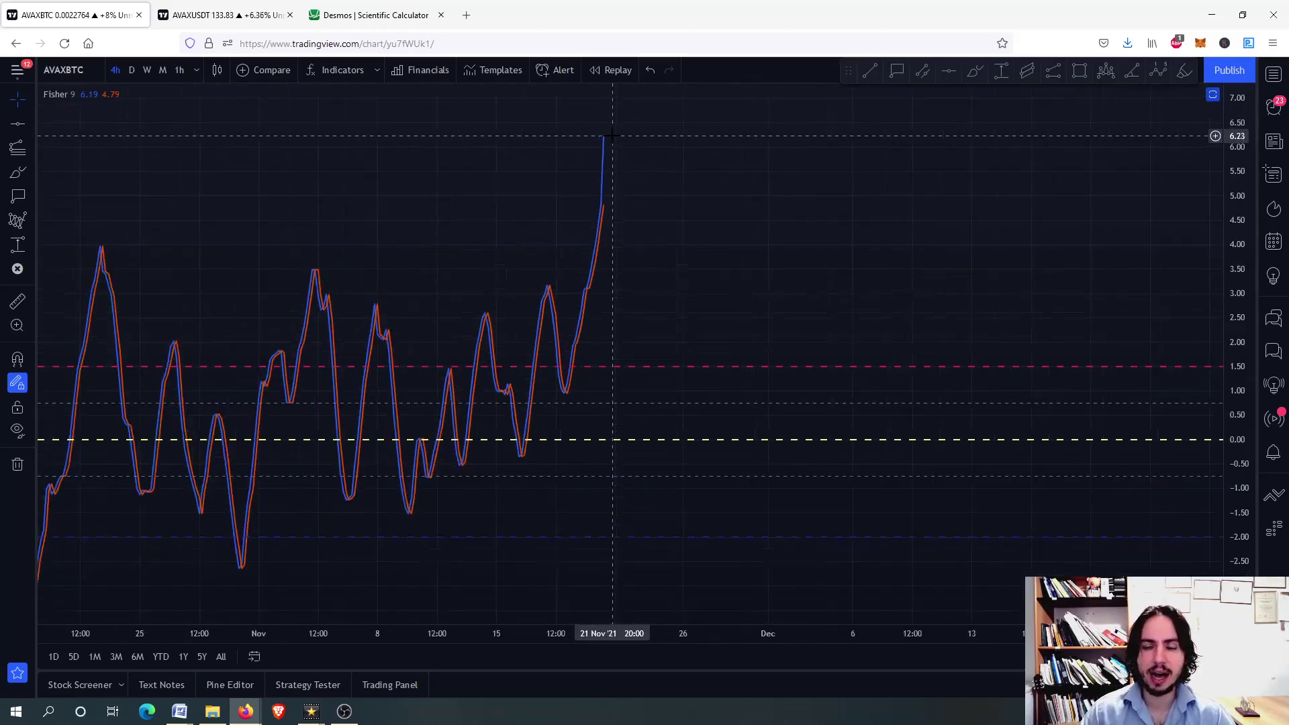
double_click(643, 164)
double_click(640, 443)
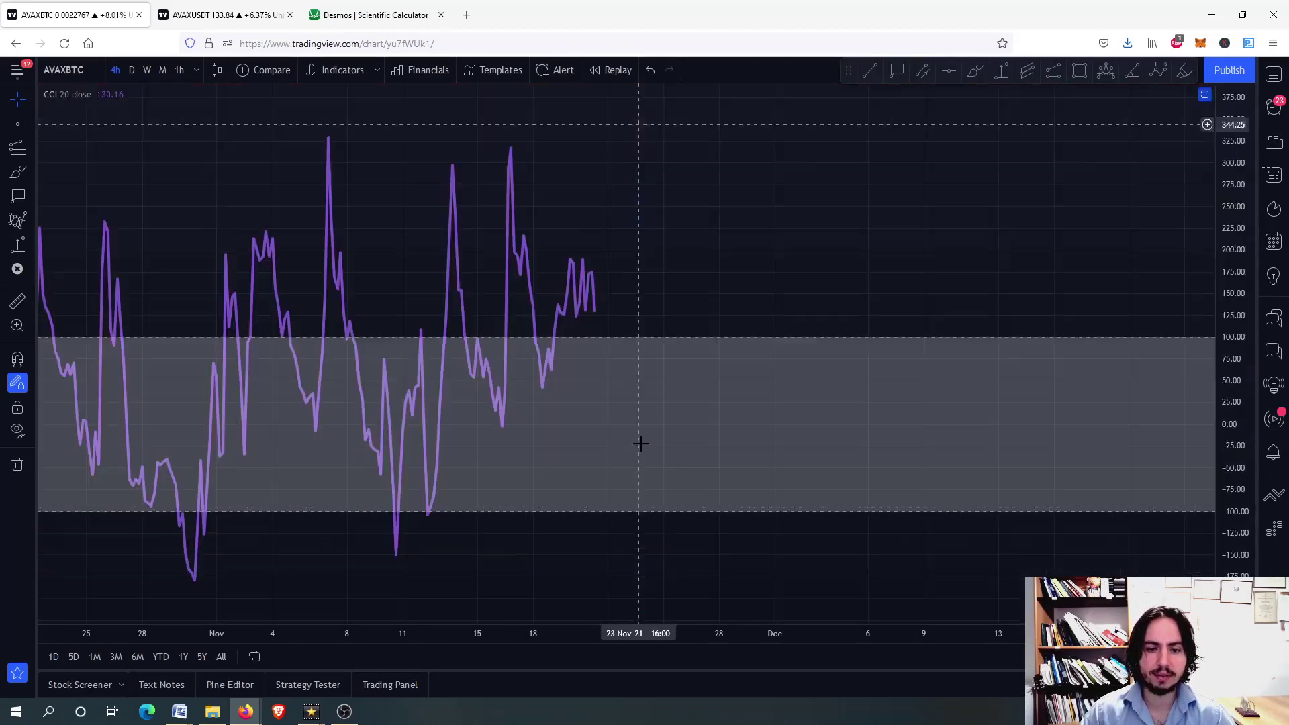
scroll(591, 289, "up", 1)
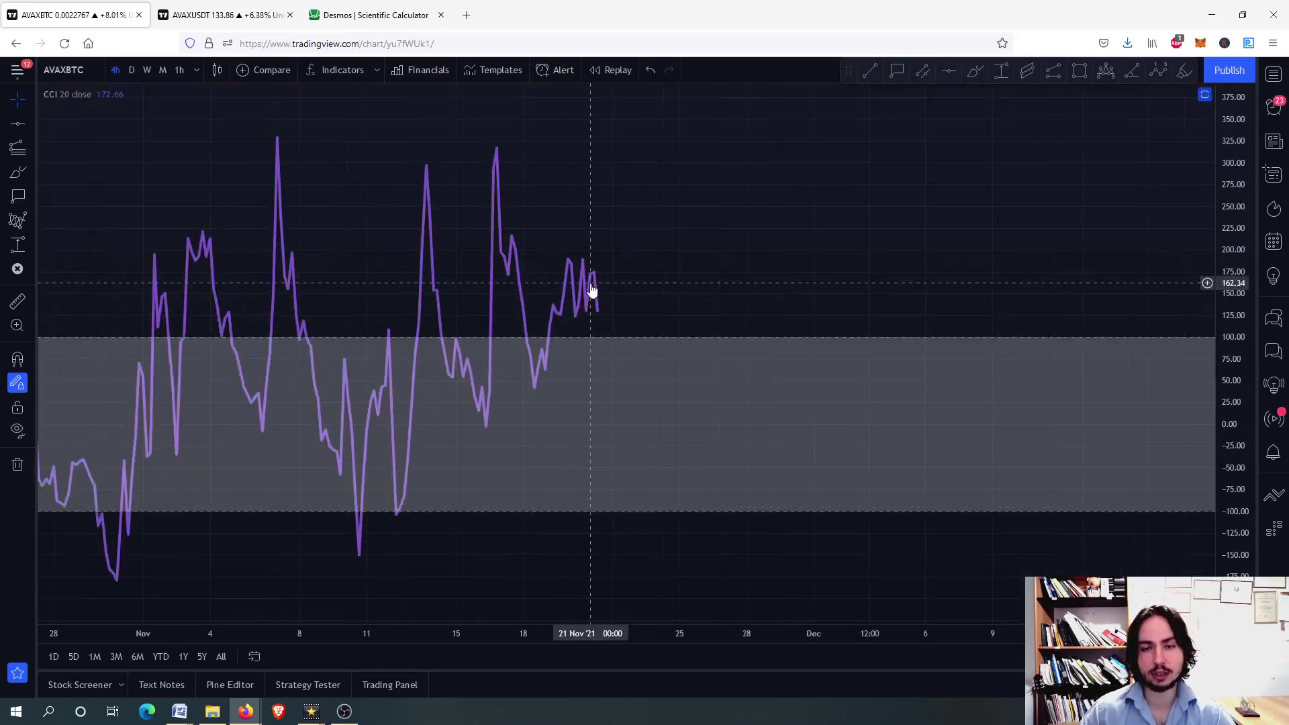
scroll(591, 288, "down", 1)
double_click(627, 441)
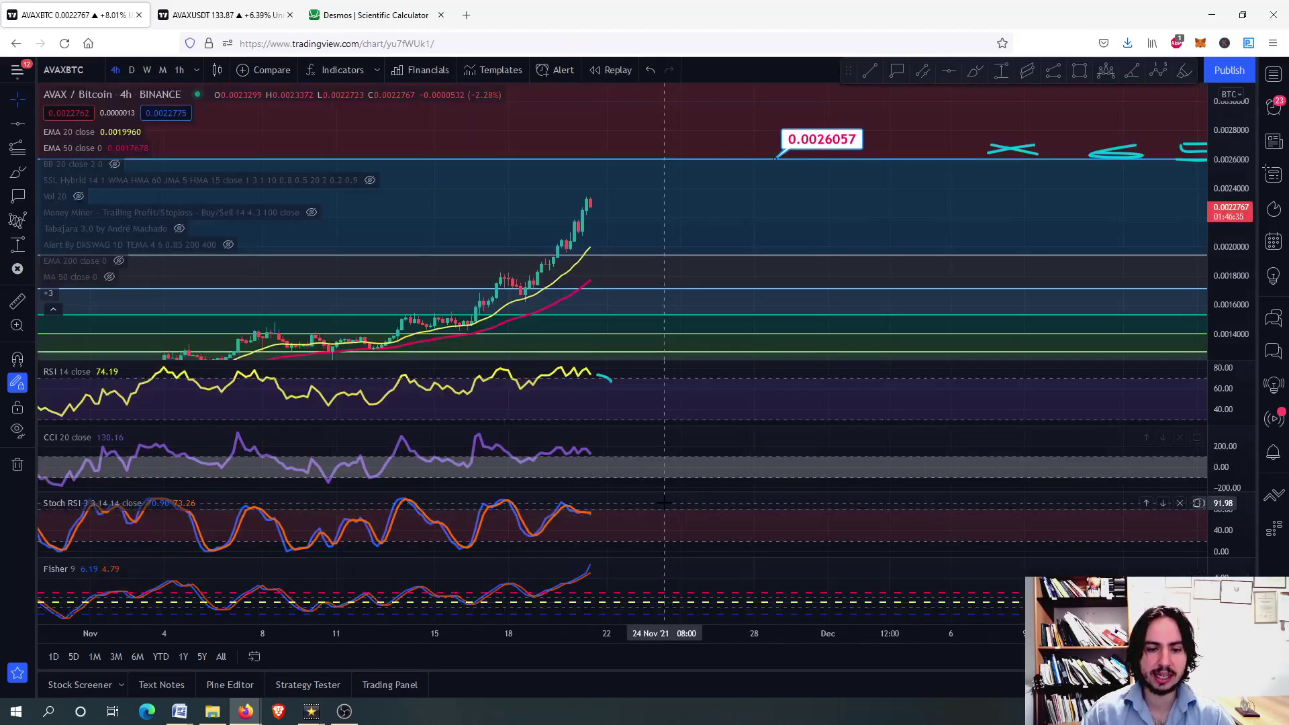
Maximize and restore the Stoch RSI pane, then leave the price pane maximized.
double_click(608, 531)
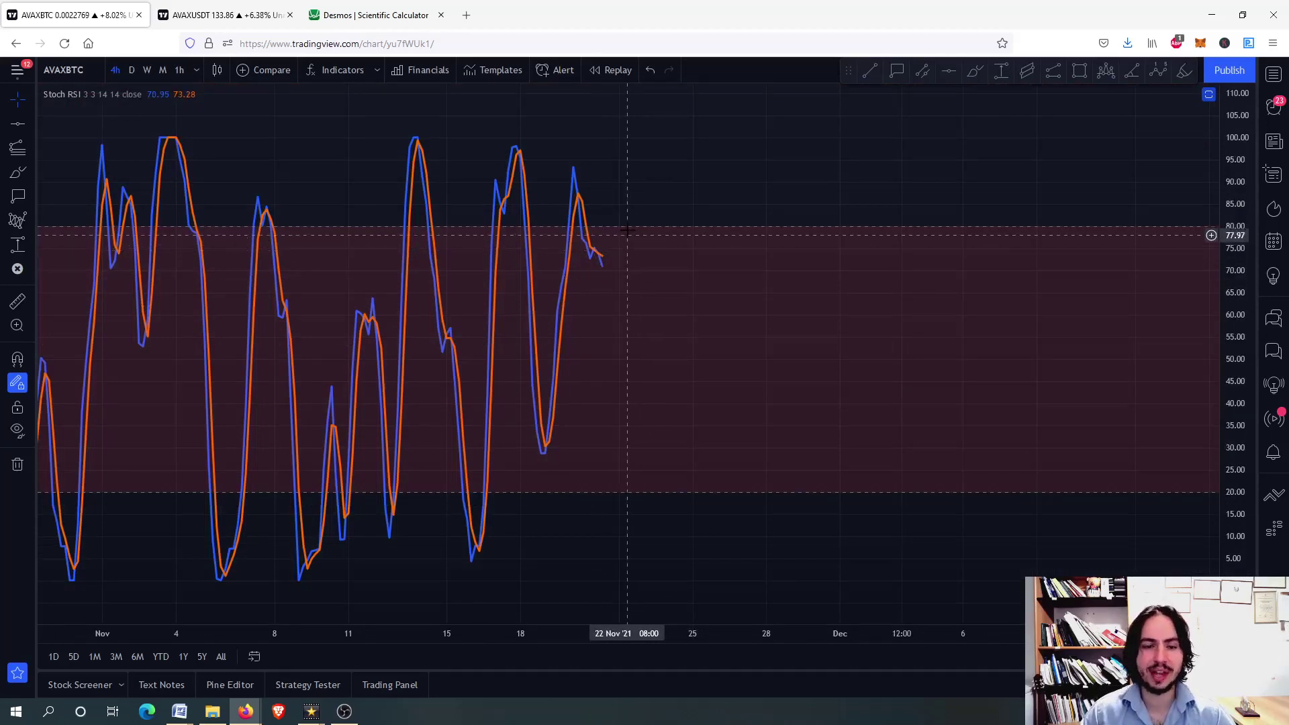
double_click(854, 304)
double_click(627, 212)
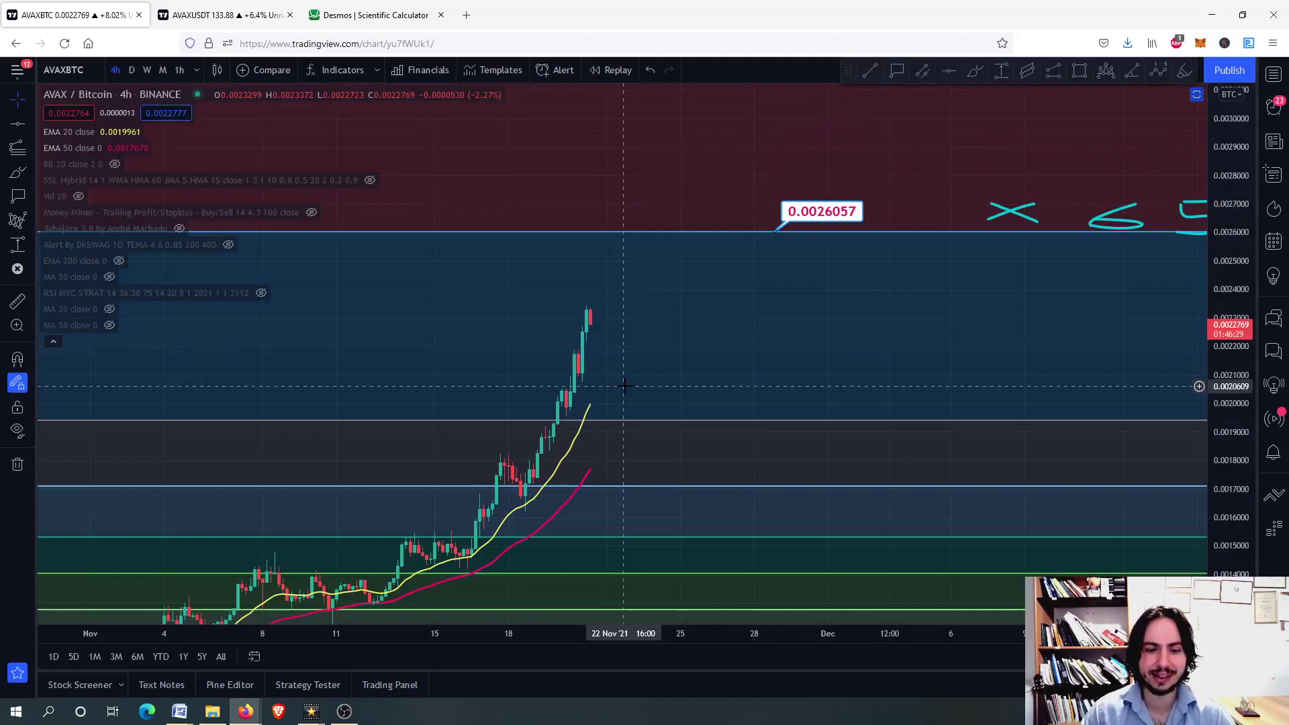
Clear all drawings and draw a Fib retracement from the rally low to its top.
right_click(627, 352)
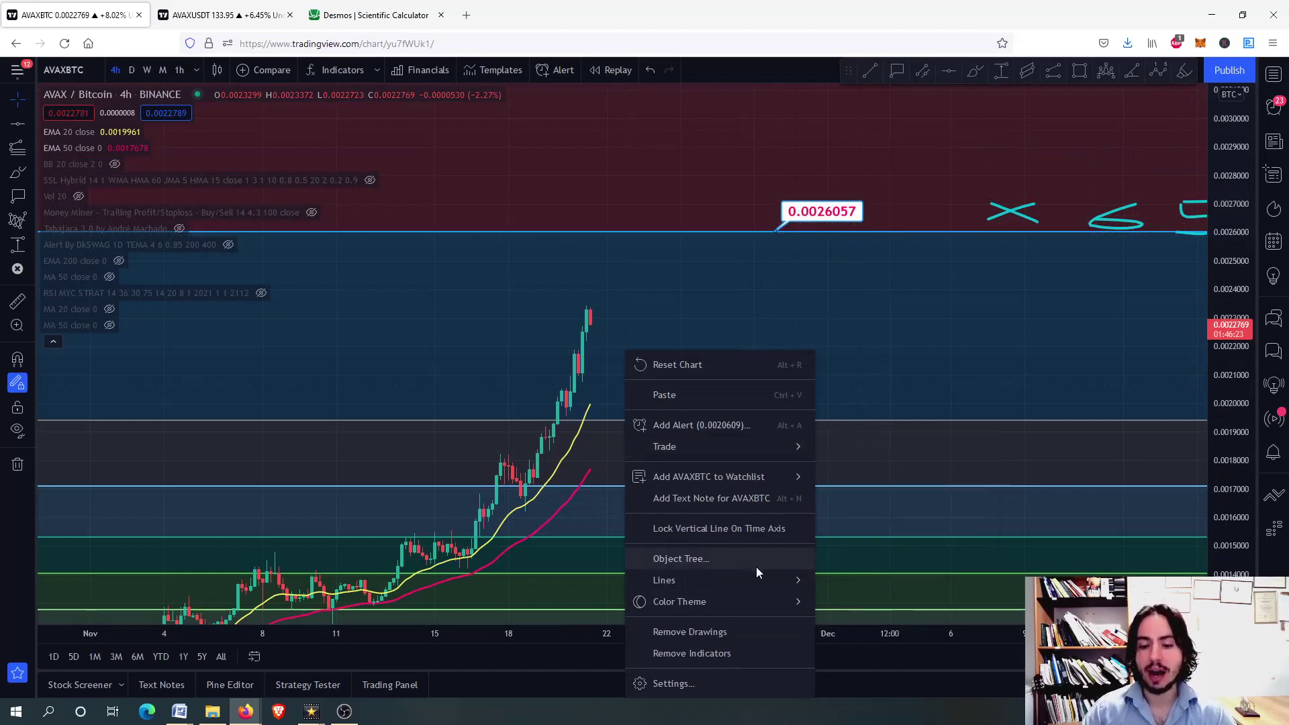
left_click(705, 630)
scroll(533, 399, "up", 1)
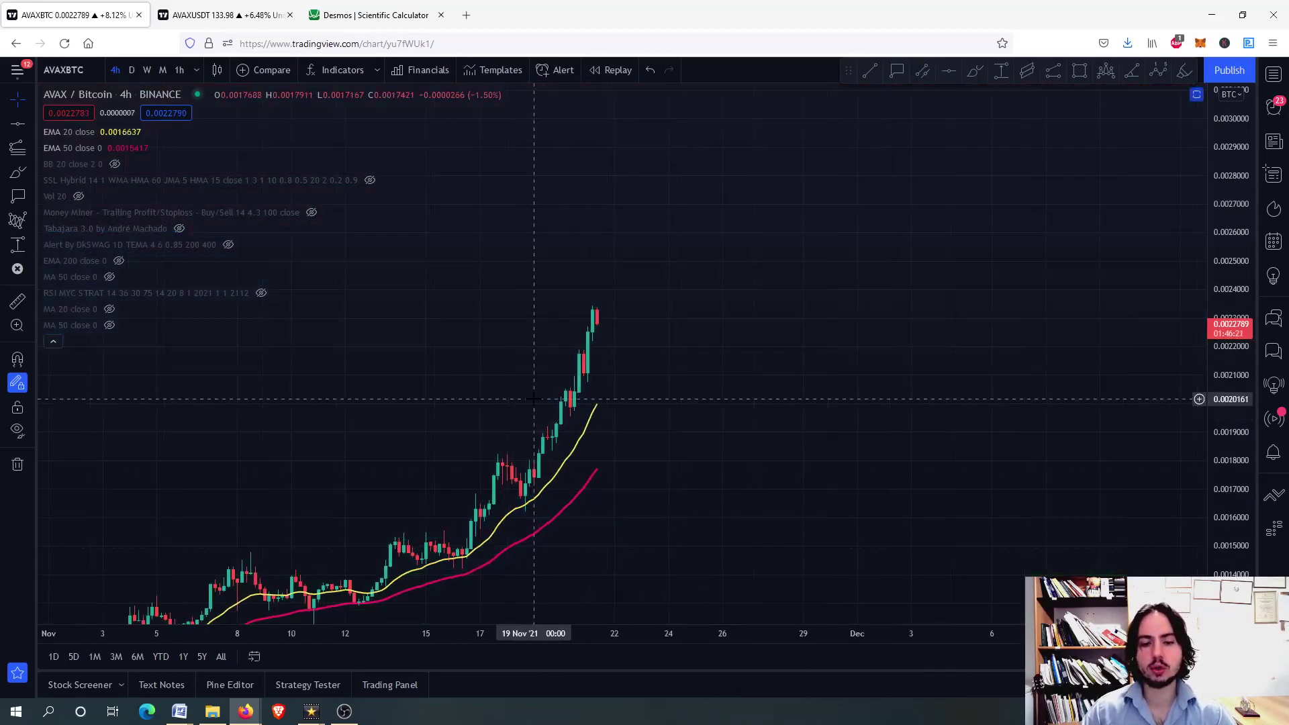
left_click(30, 147)
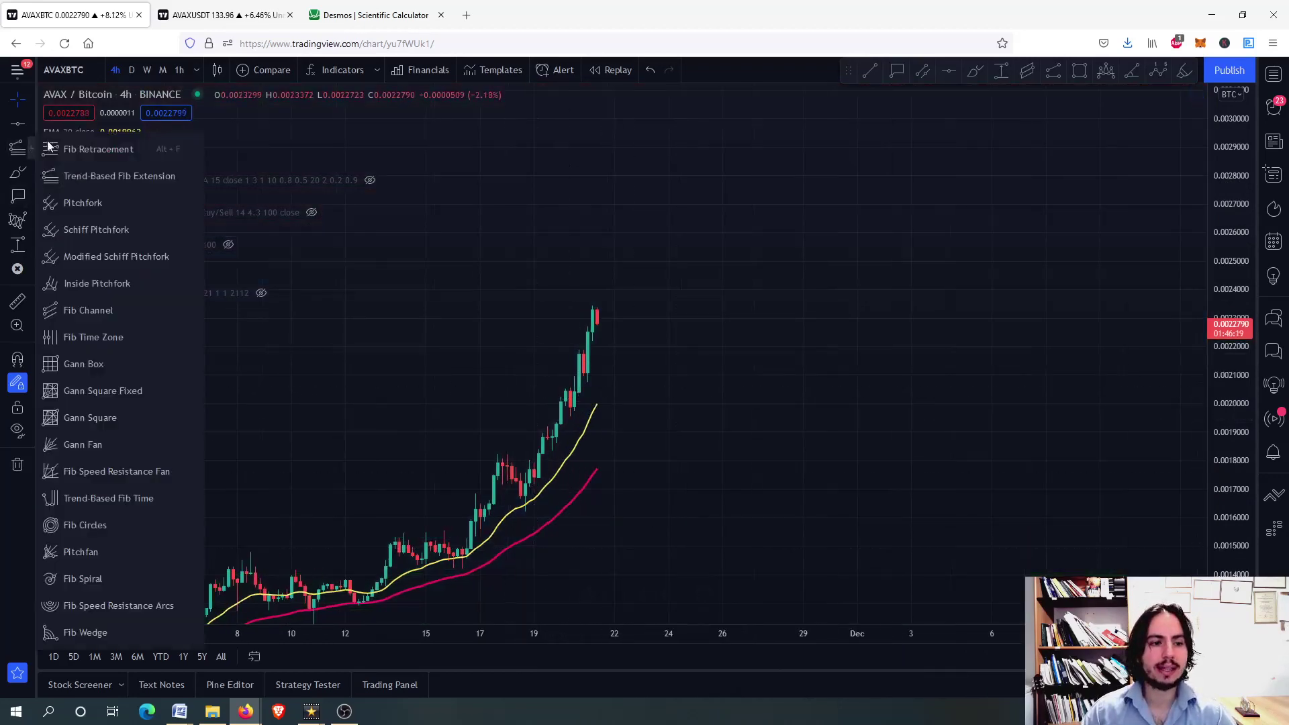
left_click(65, 149)
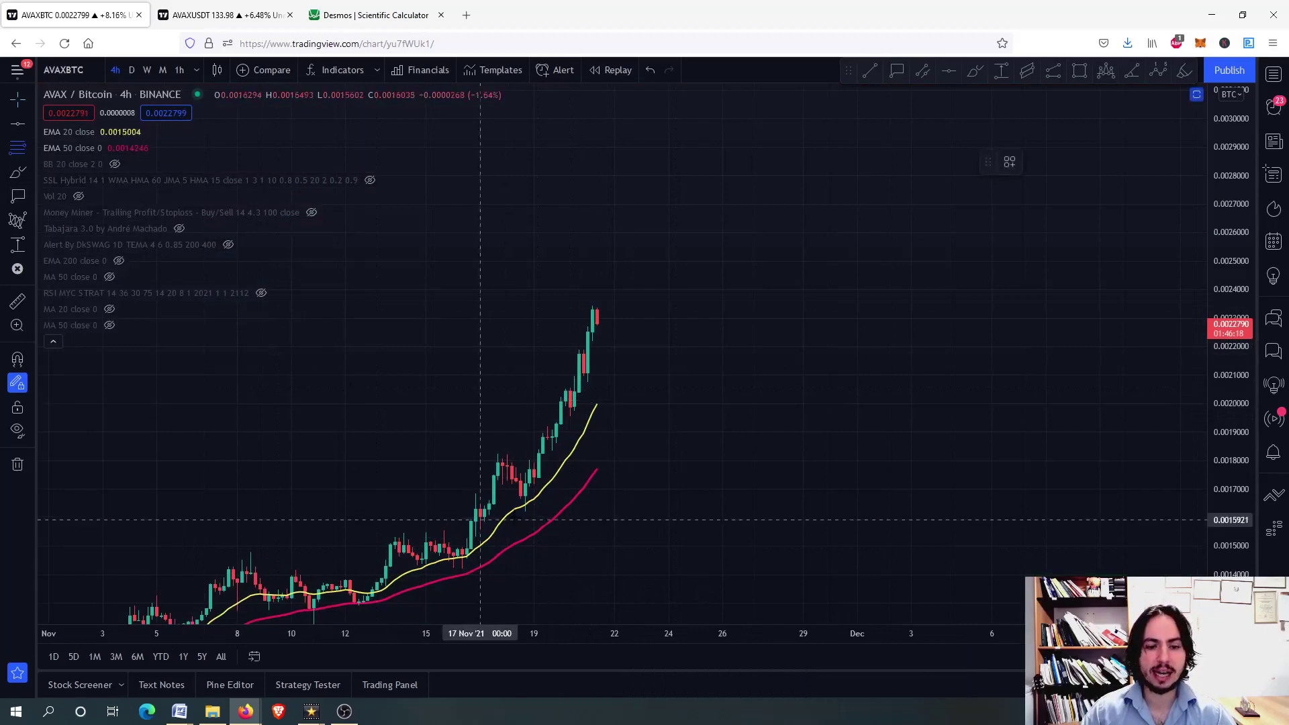
left_click(557, 510)
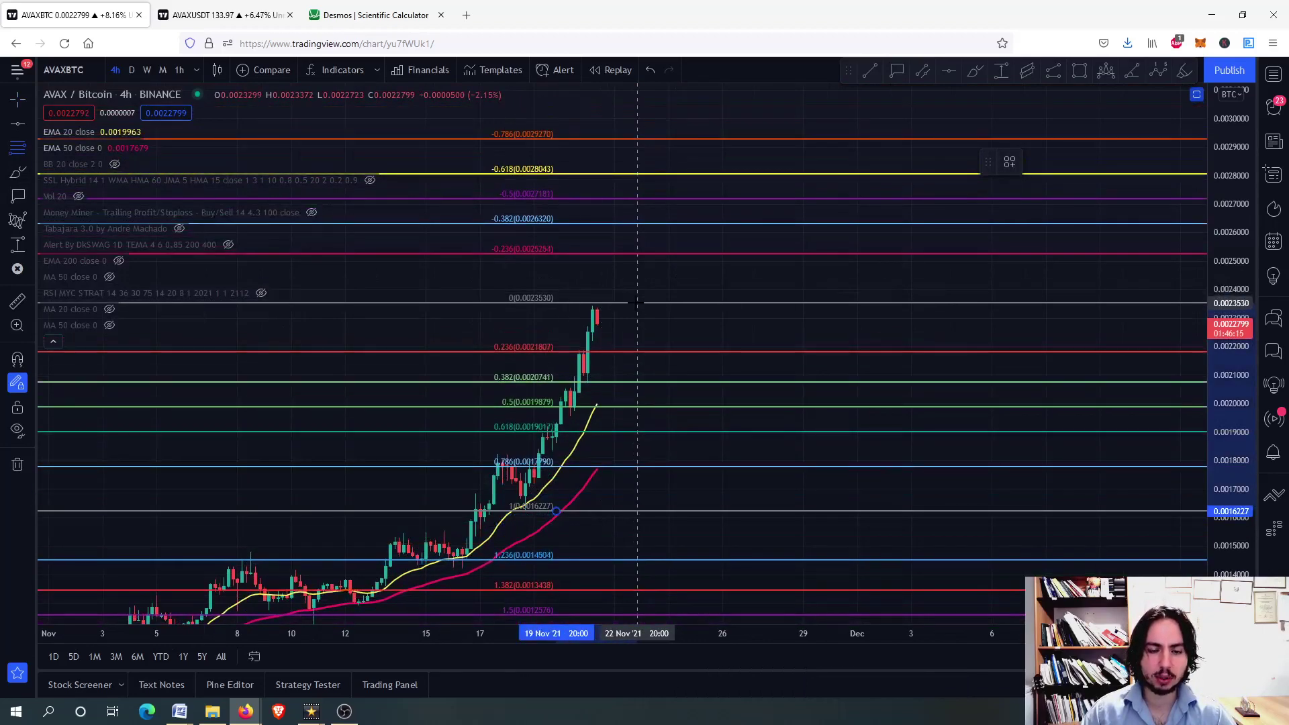
left_click(632, 304)
left_click(646, 332)
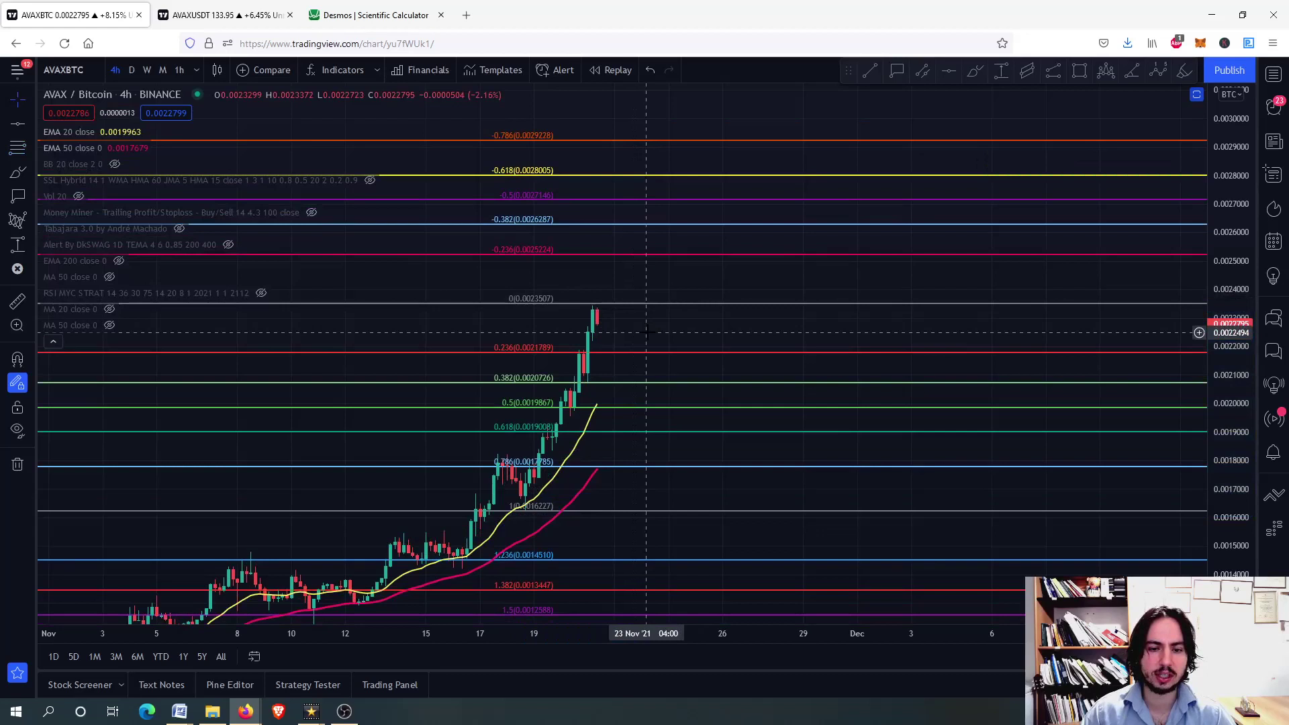
Add price labels 0.0021810, 0.0020727 and 0.0019902 at the 0.236, 0.382 and 0.5 levels.
scroll(624, 319, "up", 2)
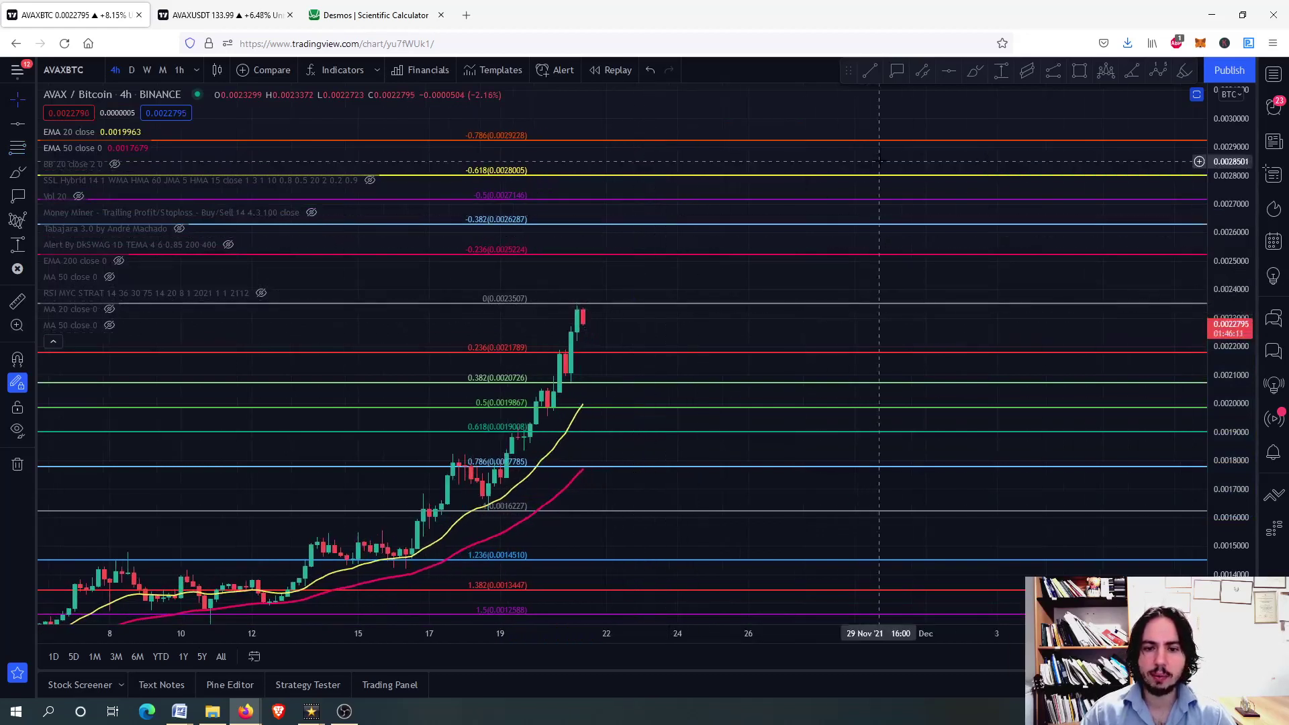
left_click(896, 70)
left_click(629, 350)
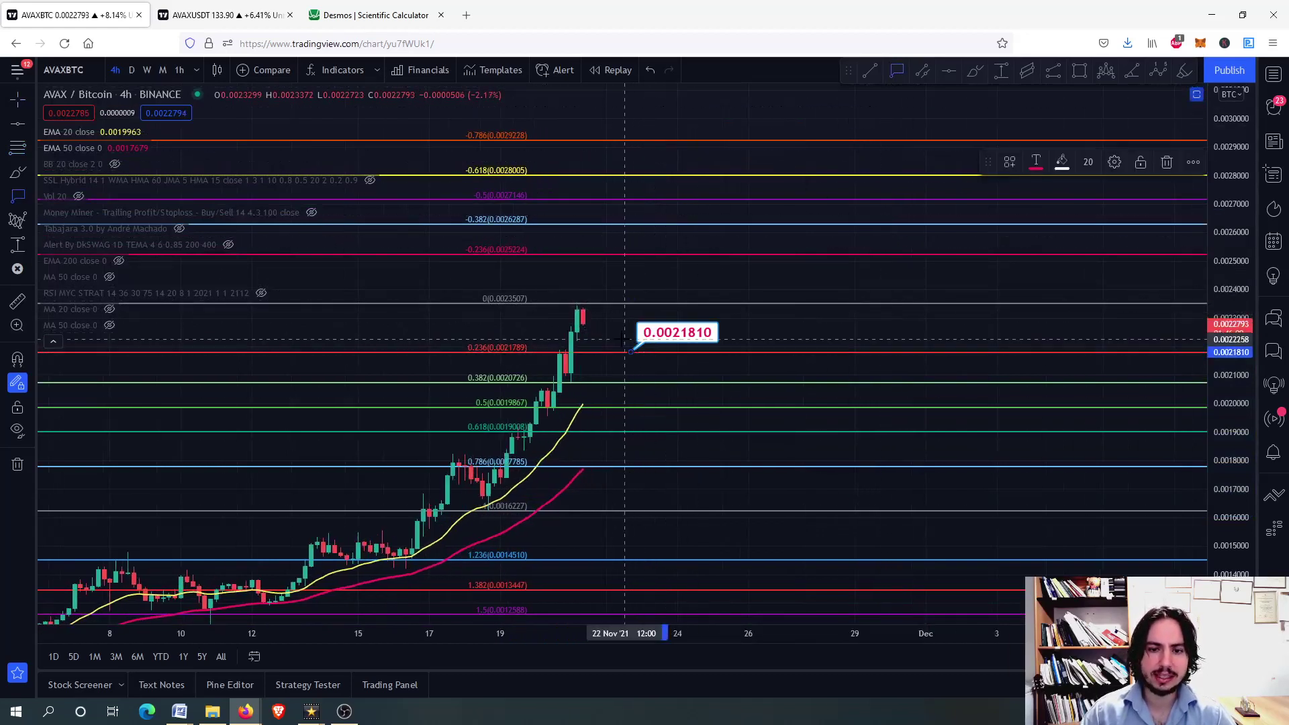
left_click(625, 382)
left_click(630, 406)
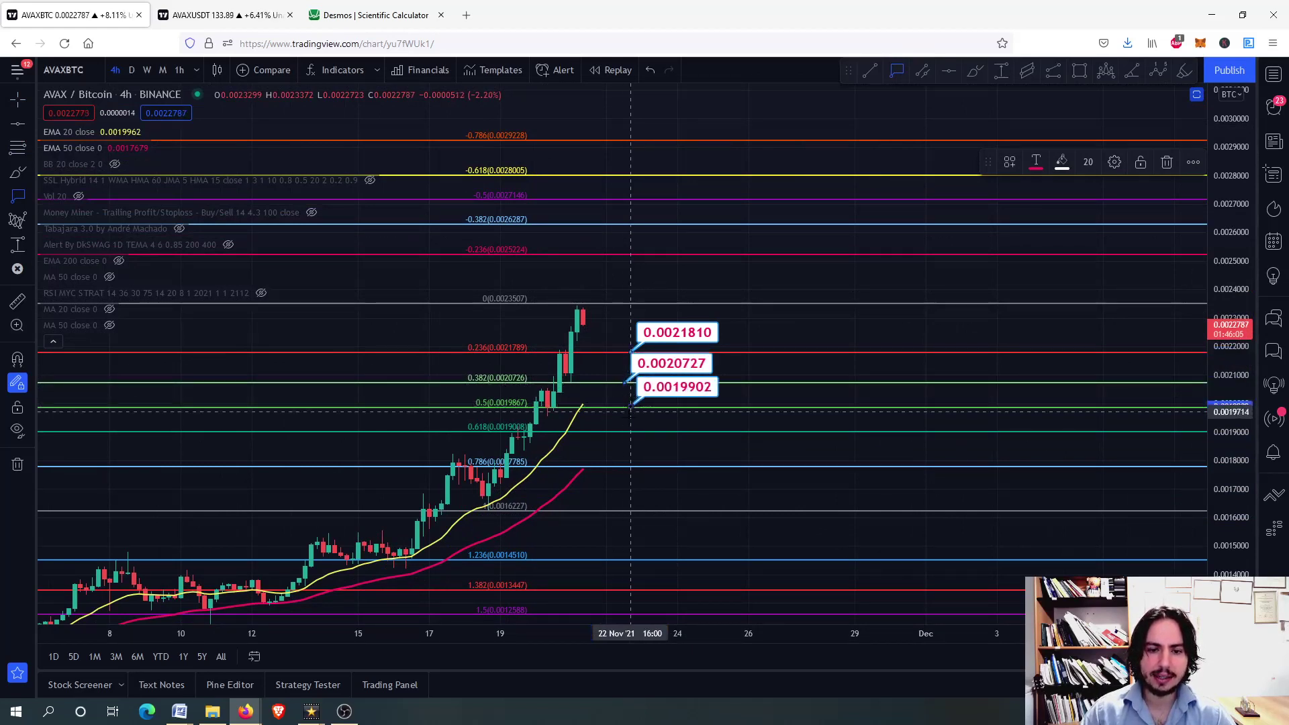
key("Escape")
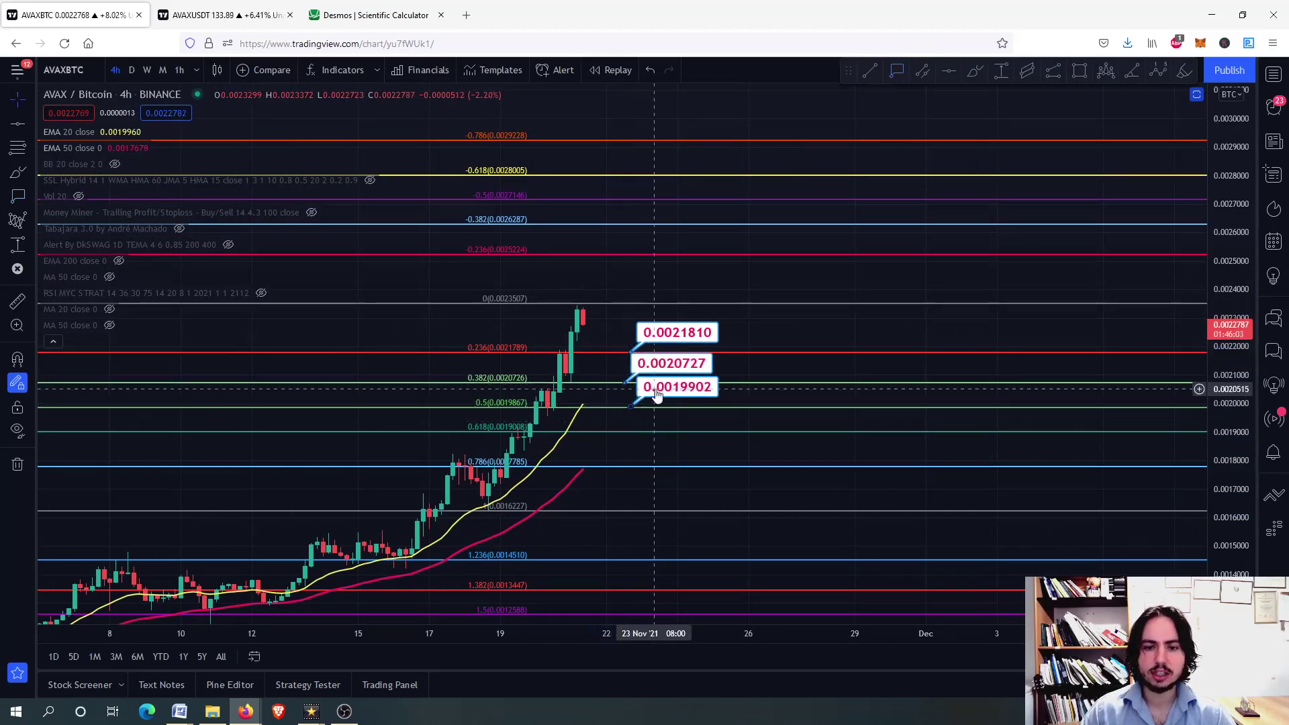
Move the third label to read 0.0019926 and discard a trial brush stroke.
left_click_drag(631, 406, 624, 405)
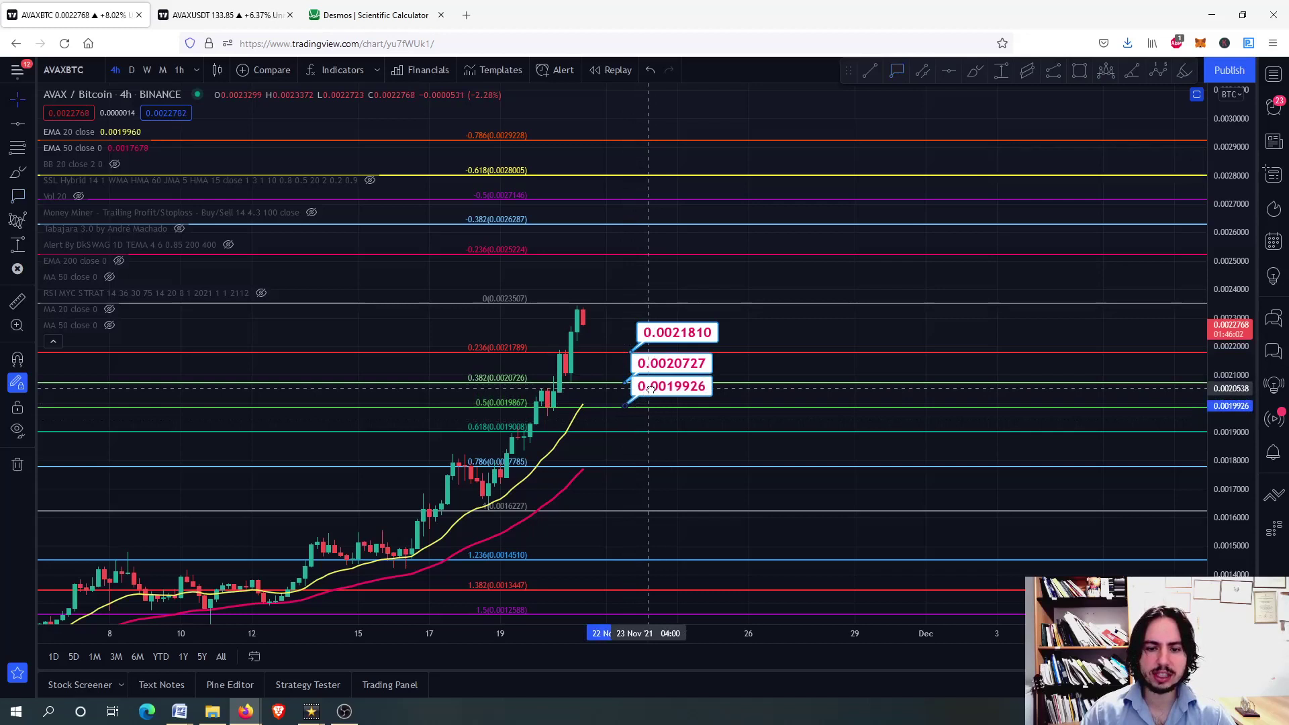
left_click(974, 70)
left_click_drag(591, 342, 628, 397)
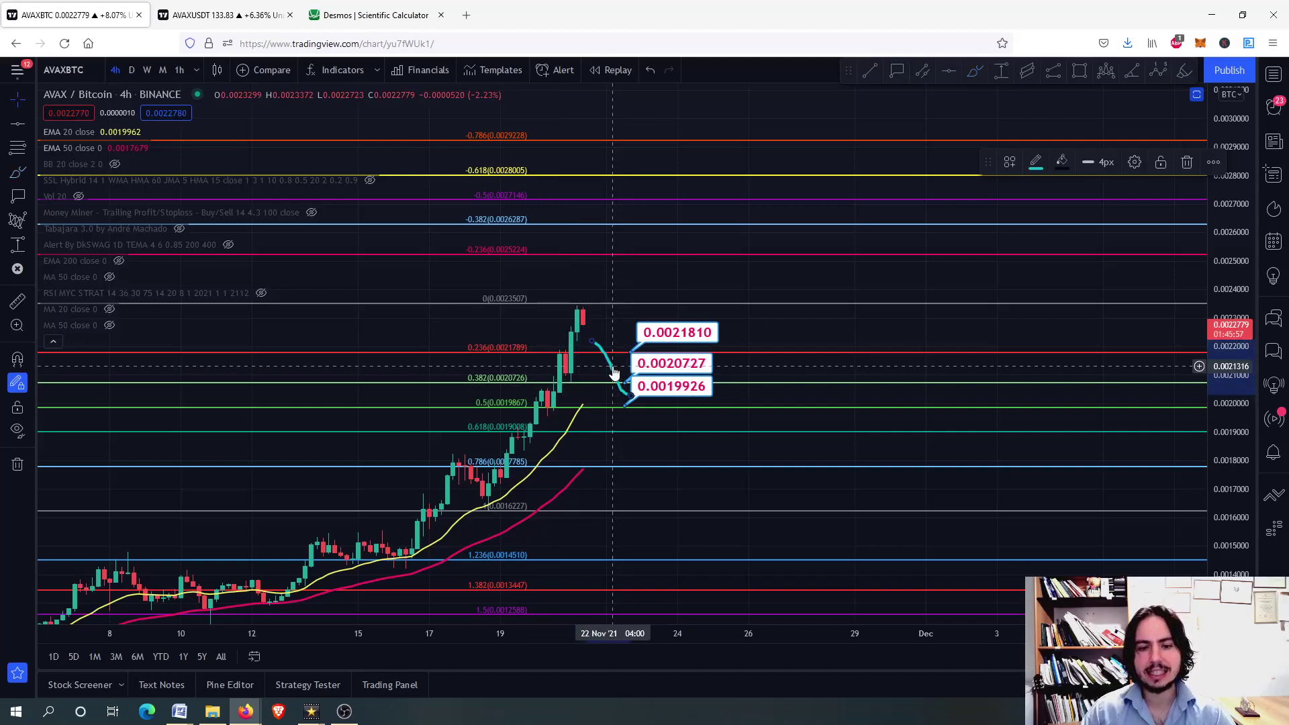
key("Delete")
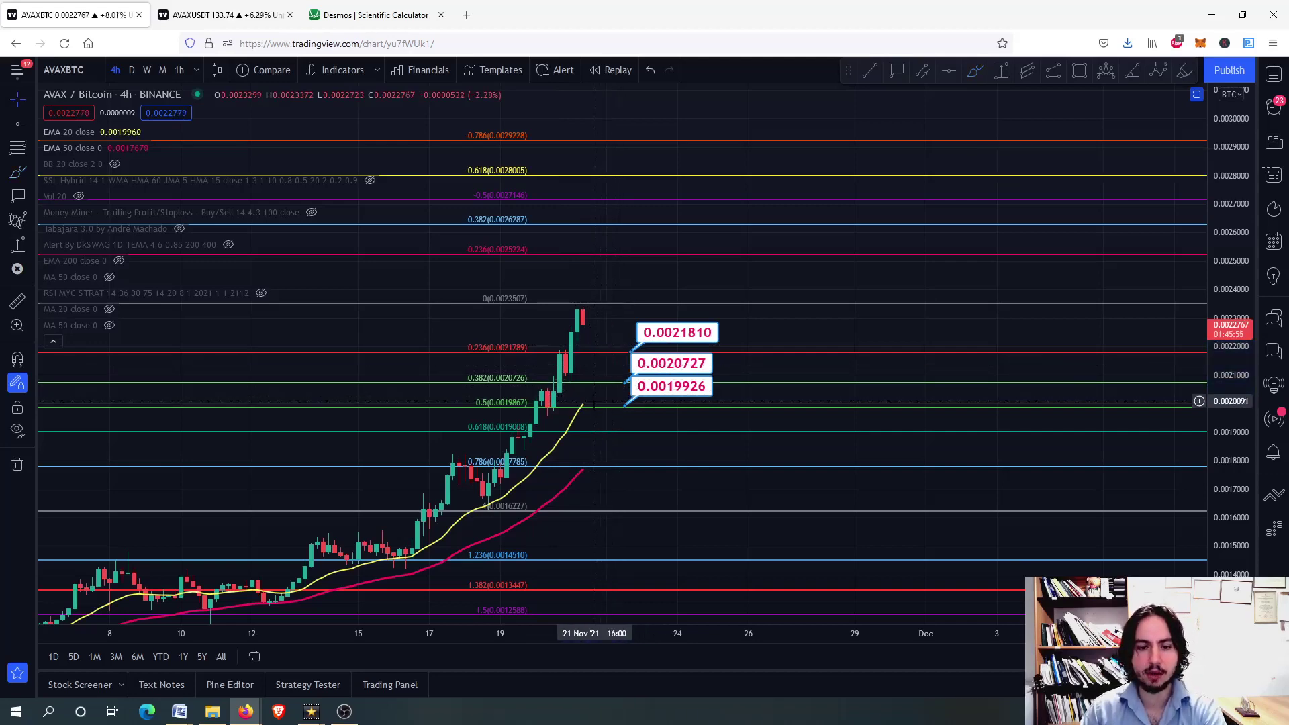
scroll(400, 577, "down", 2)
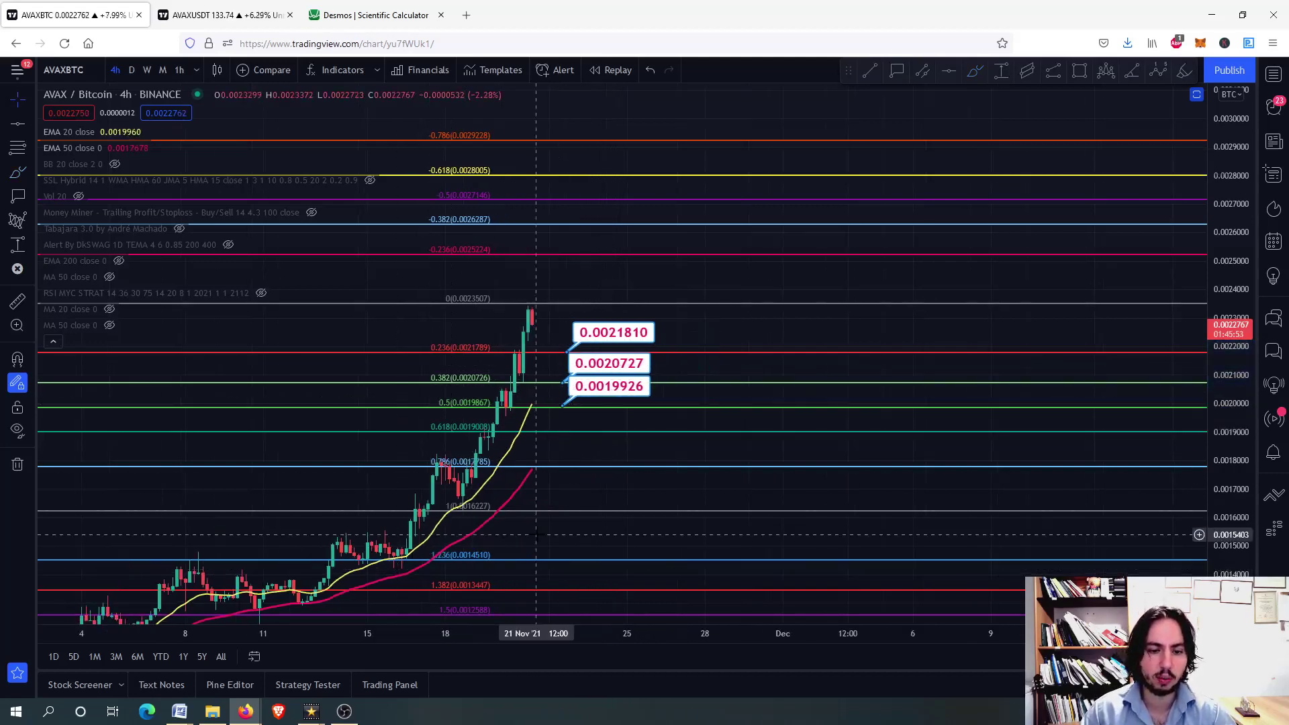
left_click_drag(537, 577, 628, 493)
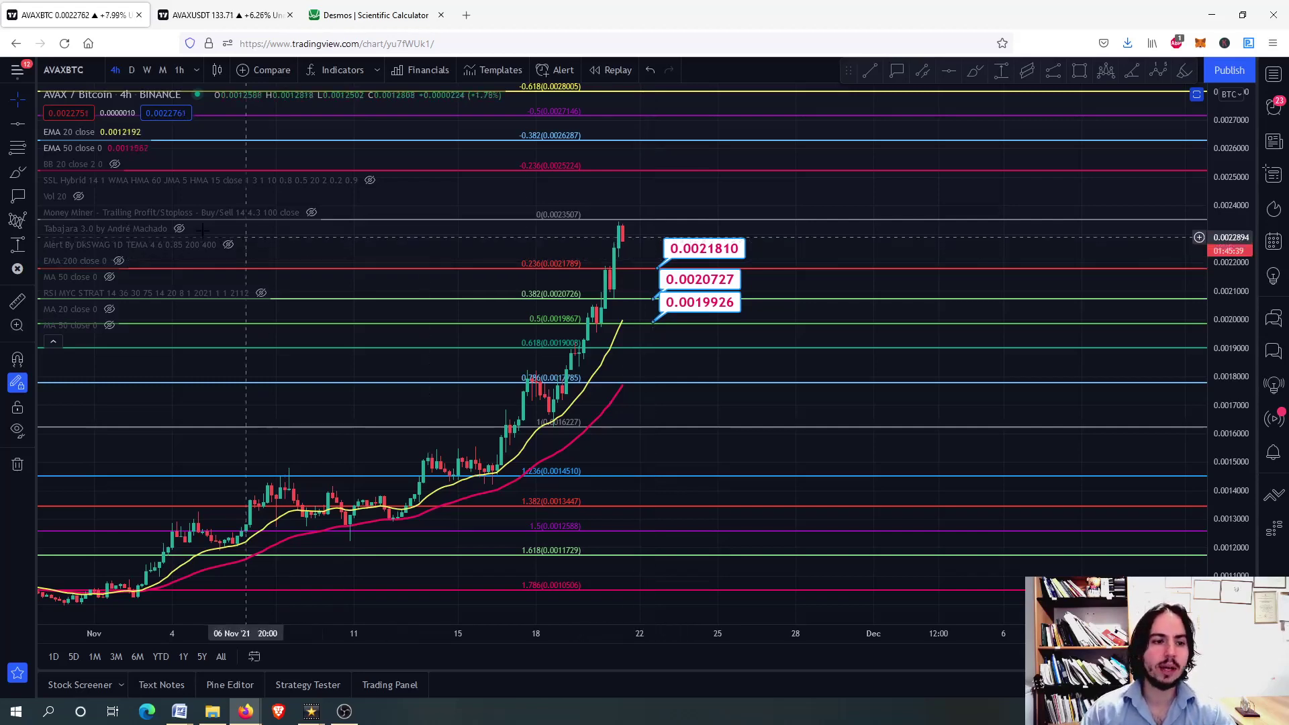
Switch AVAX/BTC to the daily interval with RSI, CCI, Stoch RSI and Fisher panes restored.
left_click(131, 69)
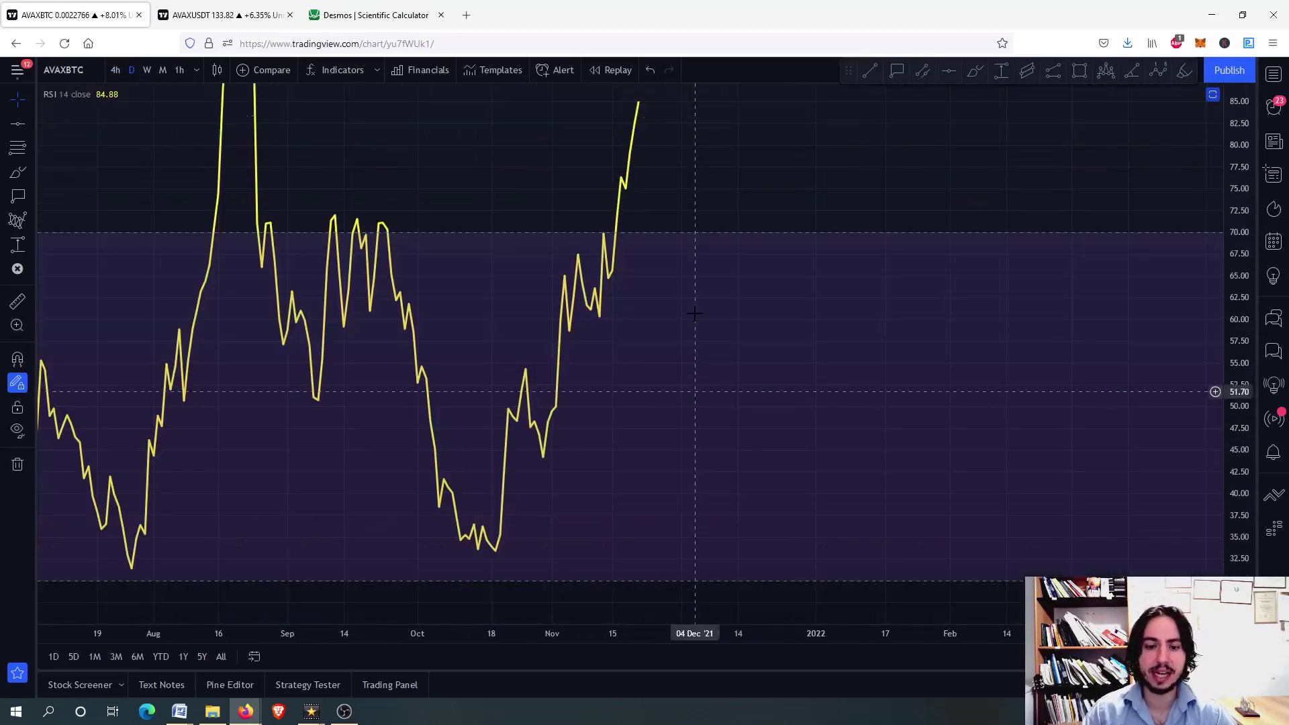
left_click_drag(695, 313, 691, 351)
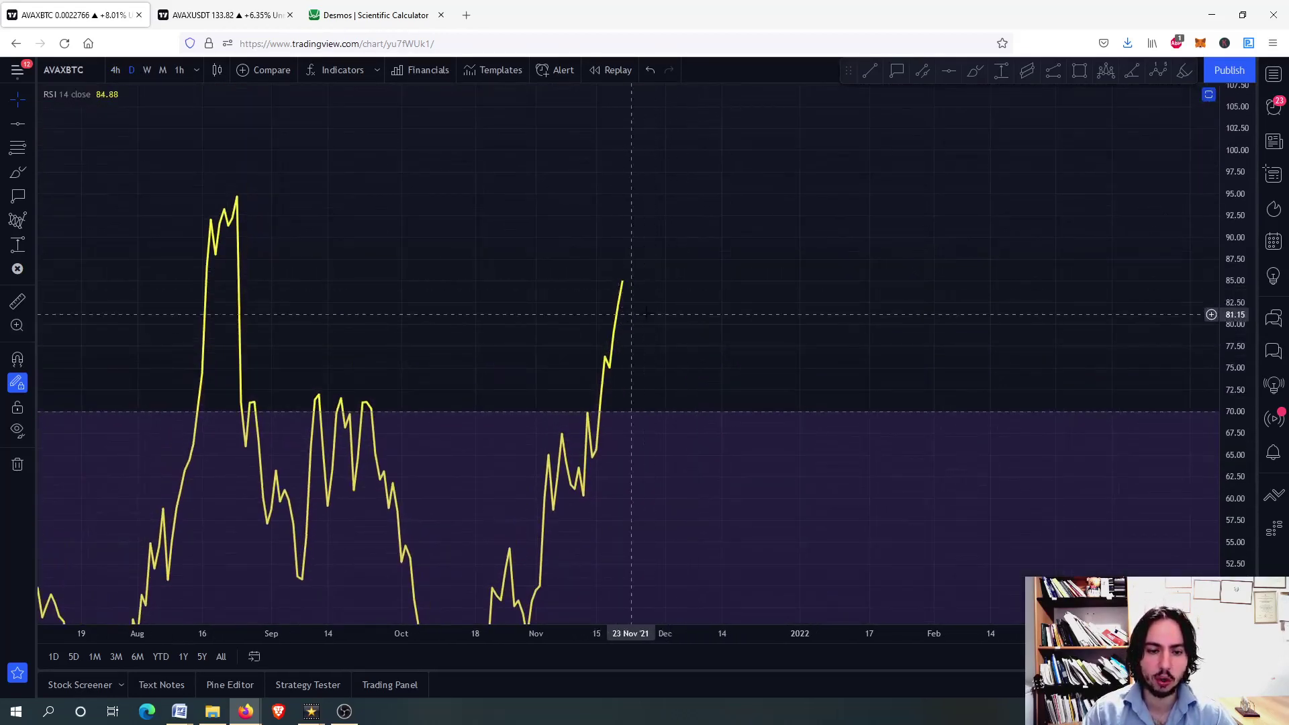
double_click(705, 296)
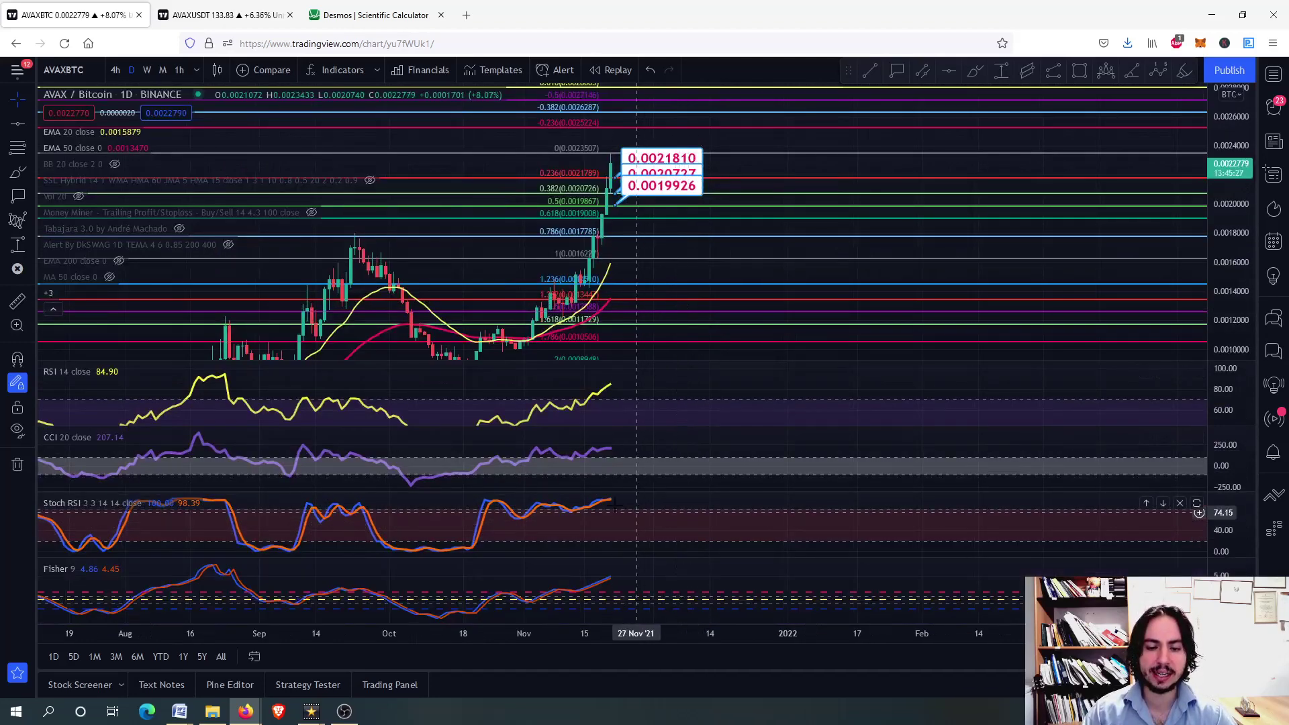
Switch to weekly, inspect the enlarged RSI and Stoch RSI panes, then show upper Fib levels.
left_click(145, 71)
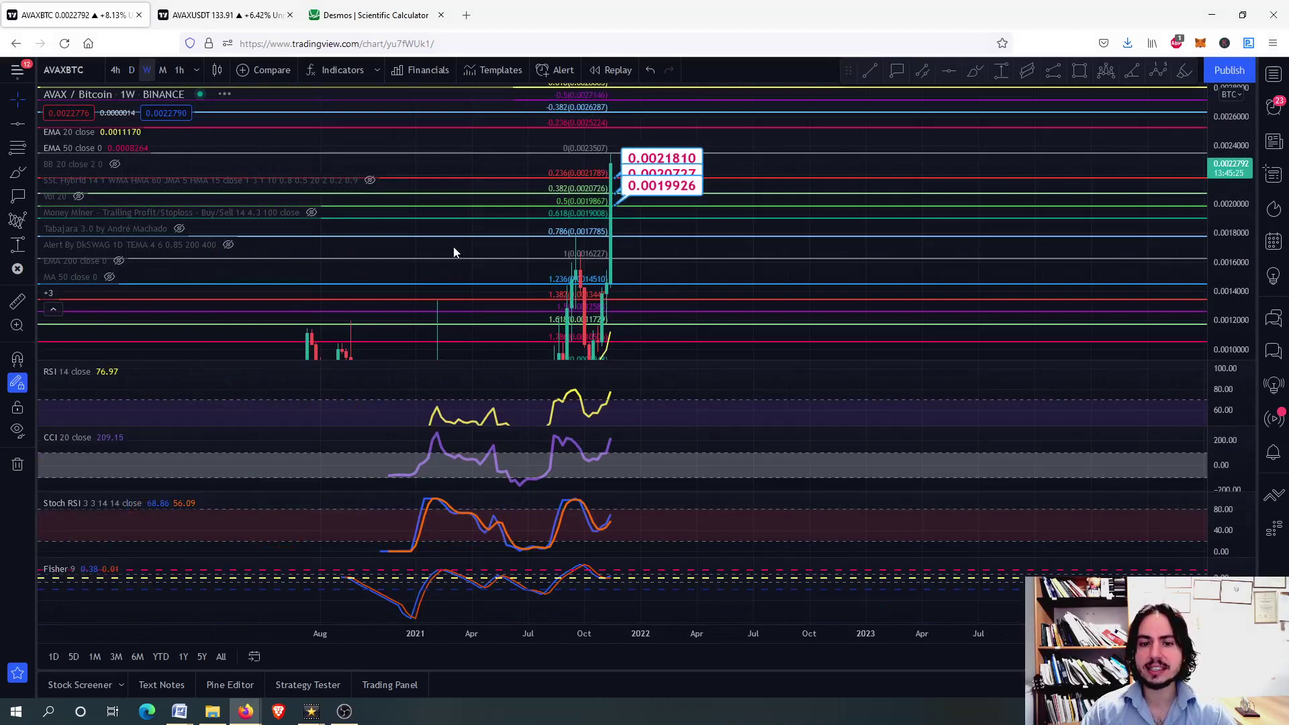
double_click(645, 412)
scroll(630, 329, "up", 6)
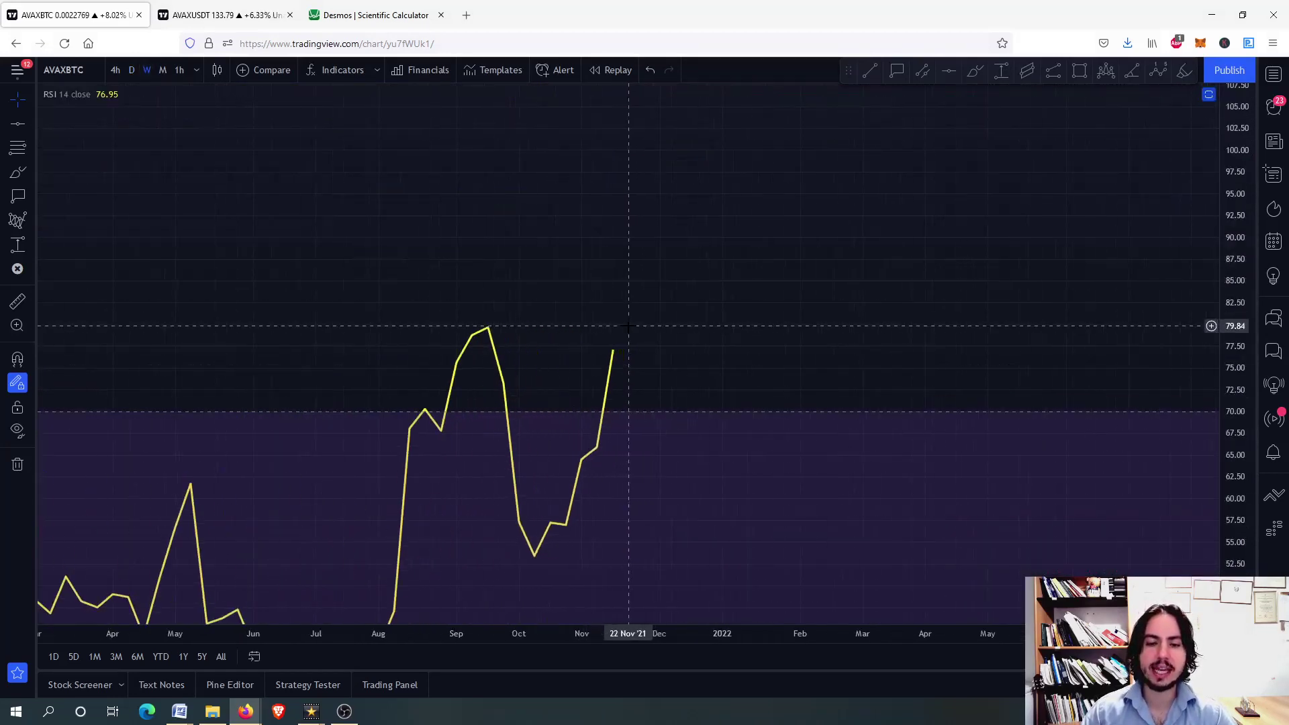
double_click(723, 453)
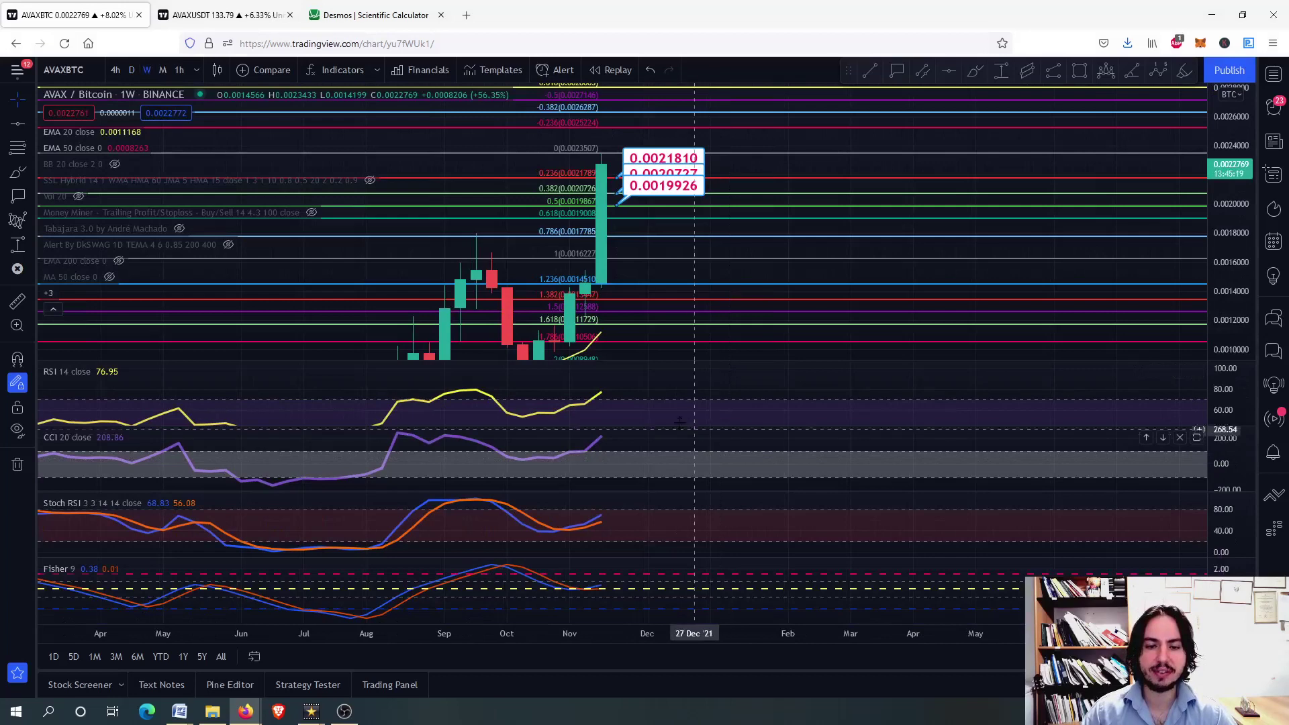
double_click(602, 525)
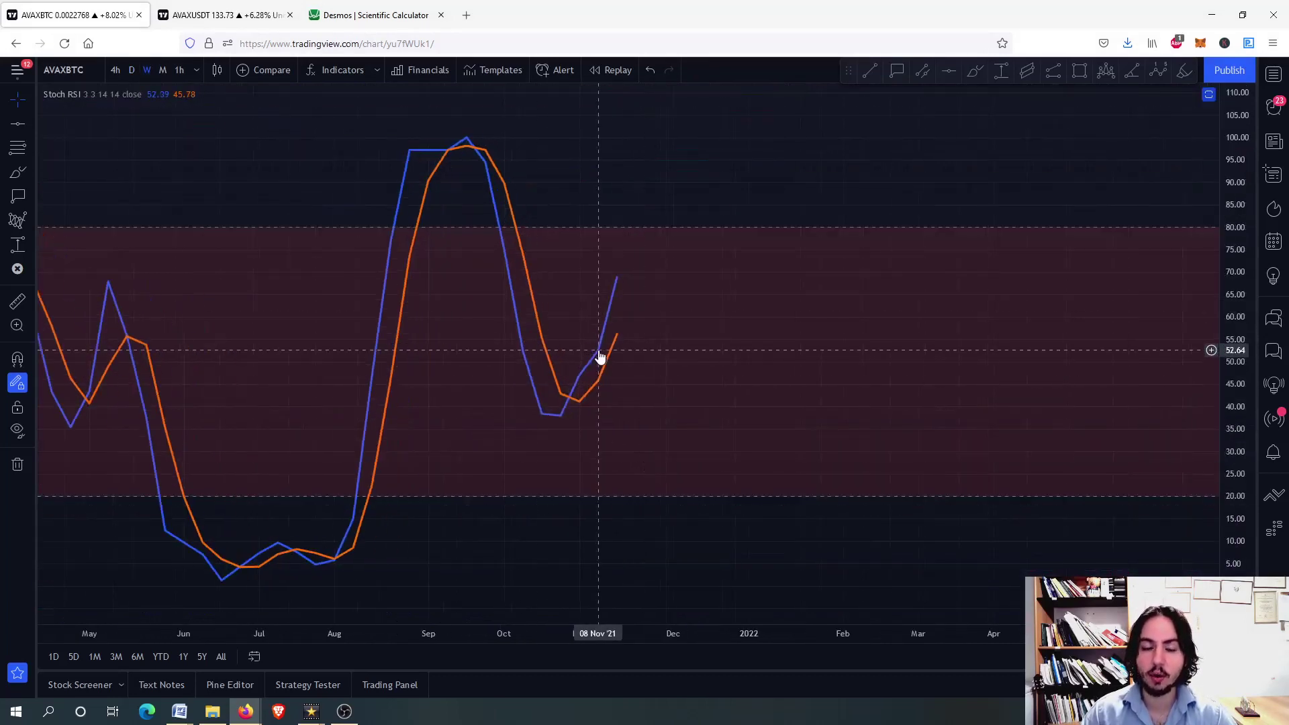
double_click(704, 324)
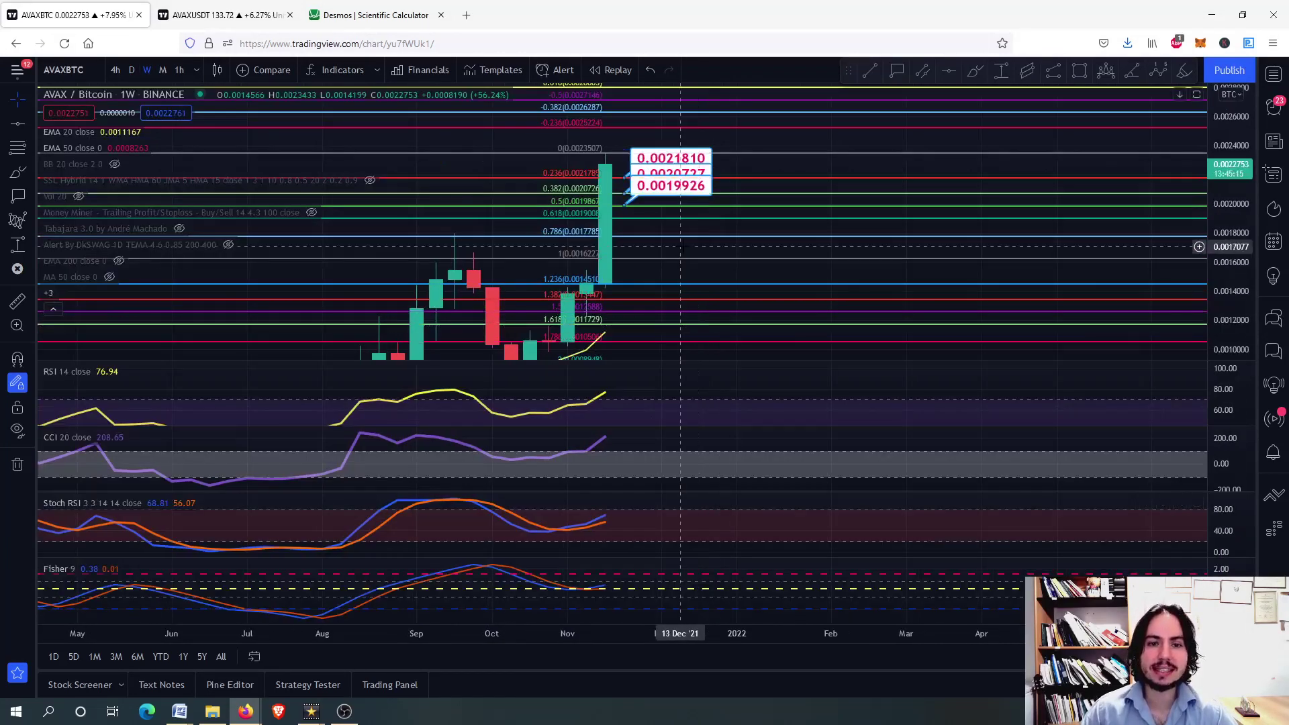
left_click_drag(752, 188, 734, 302)
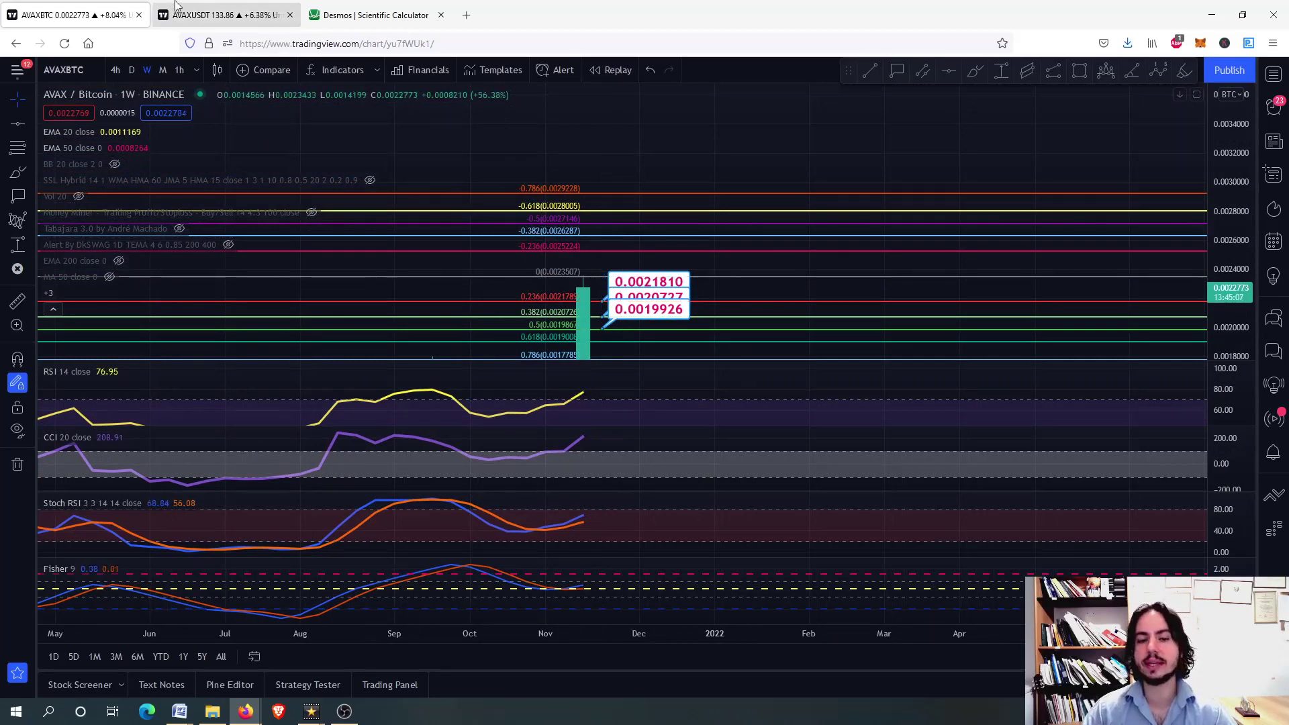
Go to the AVAX/USDT chart, maximize the price pane and scale it to show higher levels.
left_click(201, 14)
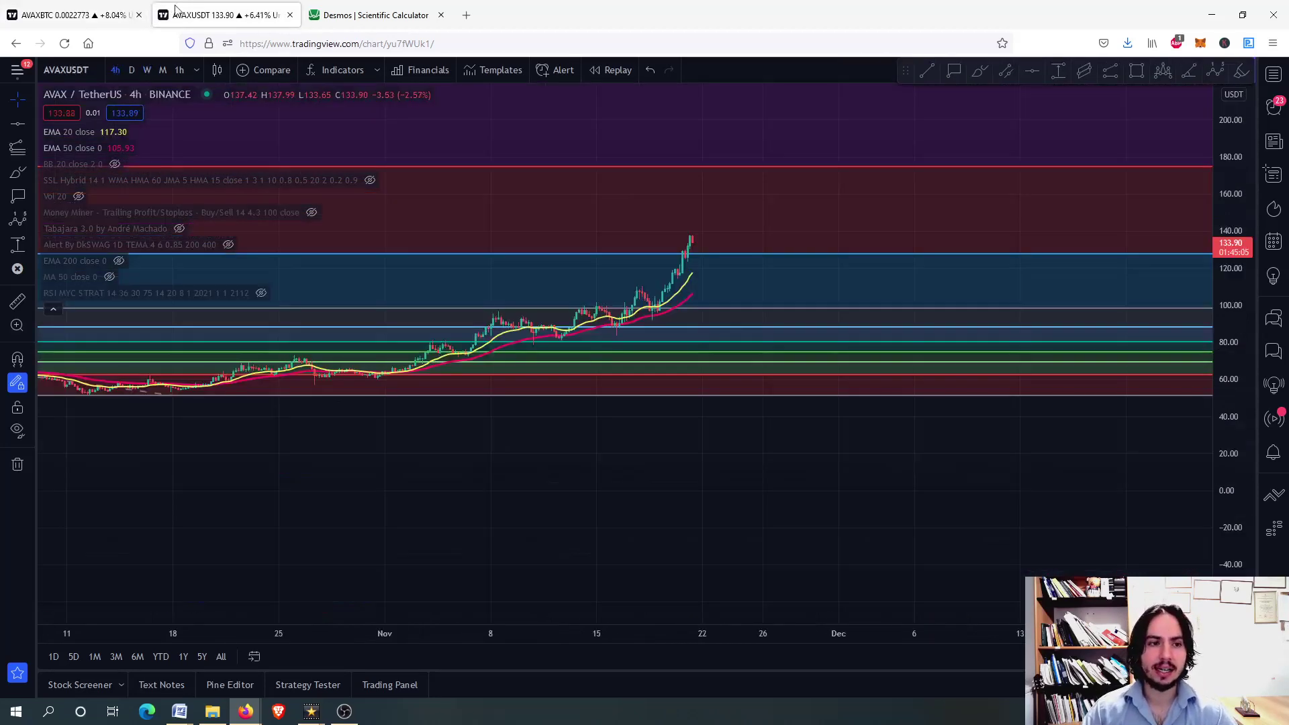
scroll(616, 228, "down", 3)
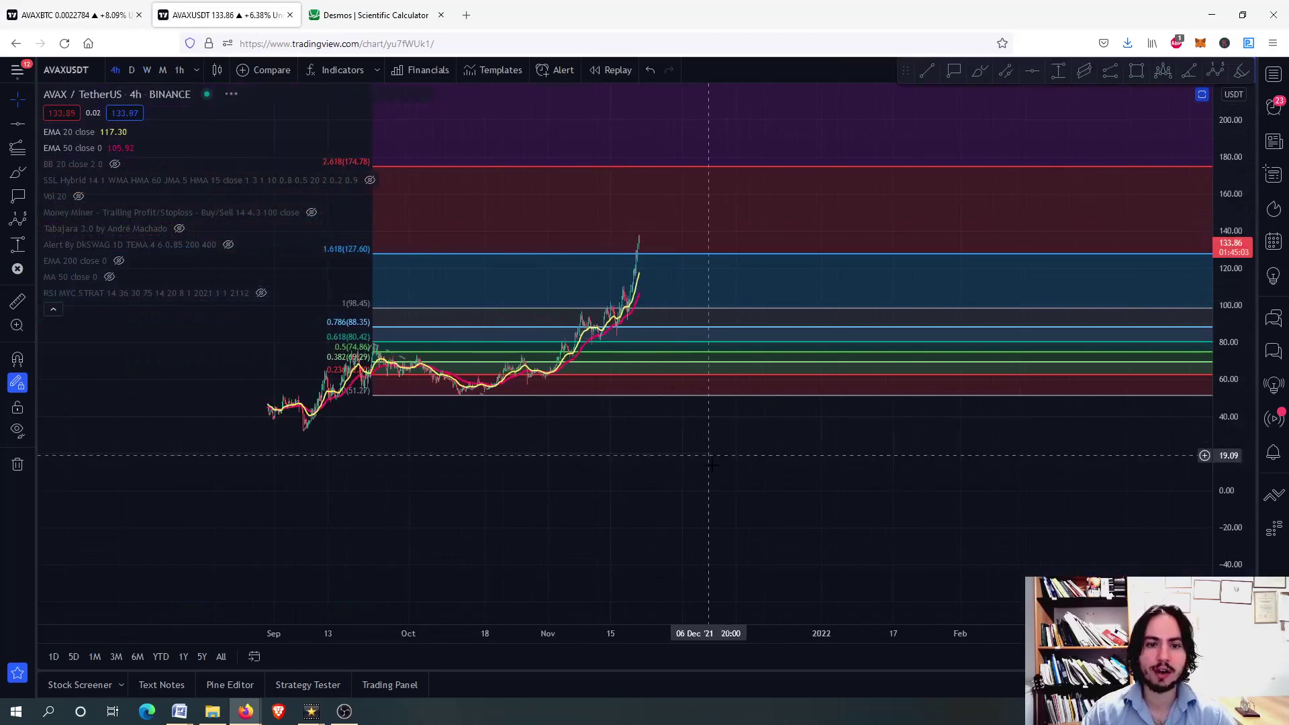
double_click(682, 287)
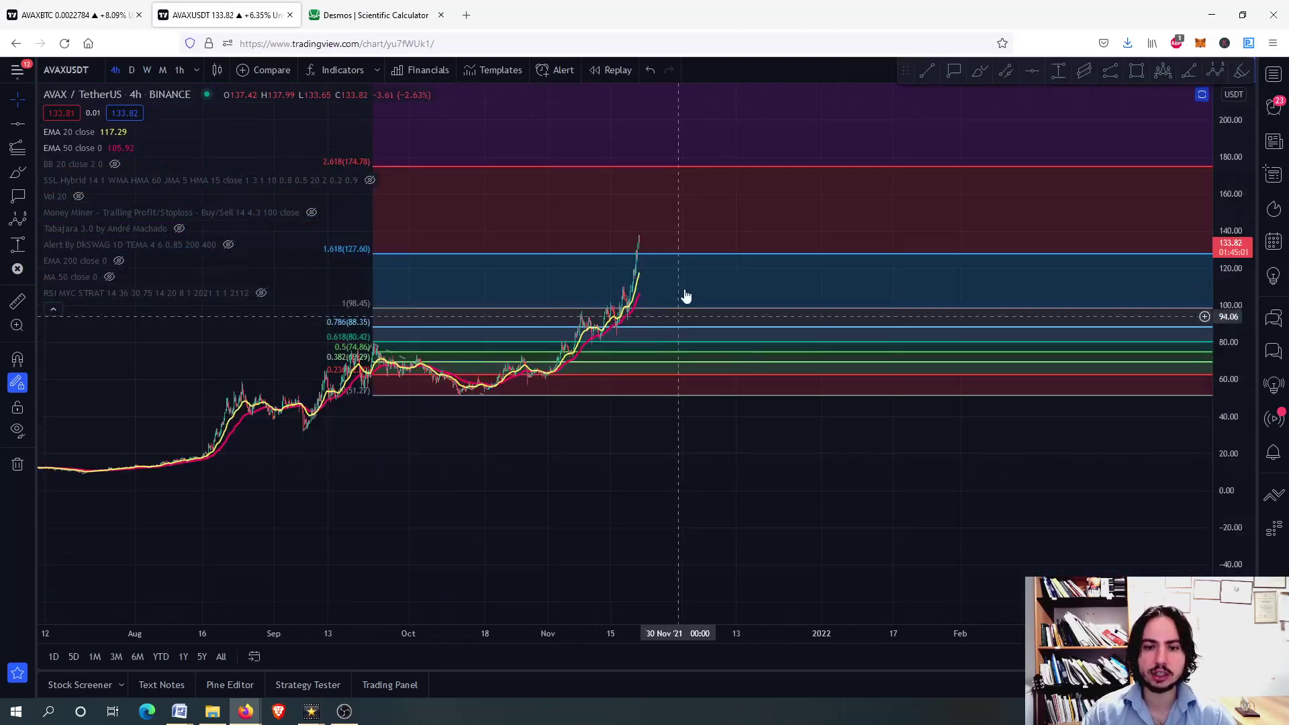
left_click_drag(685, 296, 679, 348)
left_click_drag(1223, 384, 1087, 184)
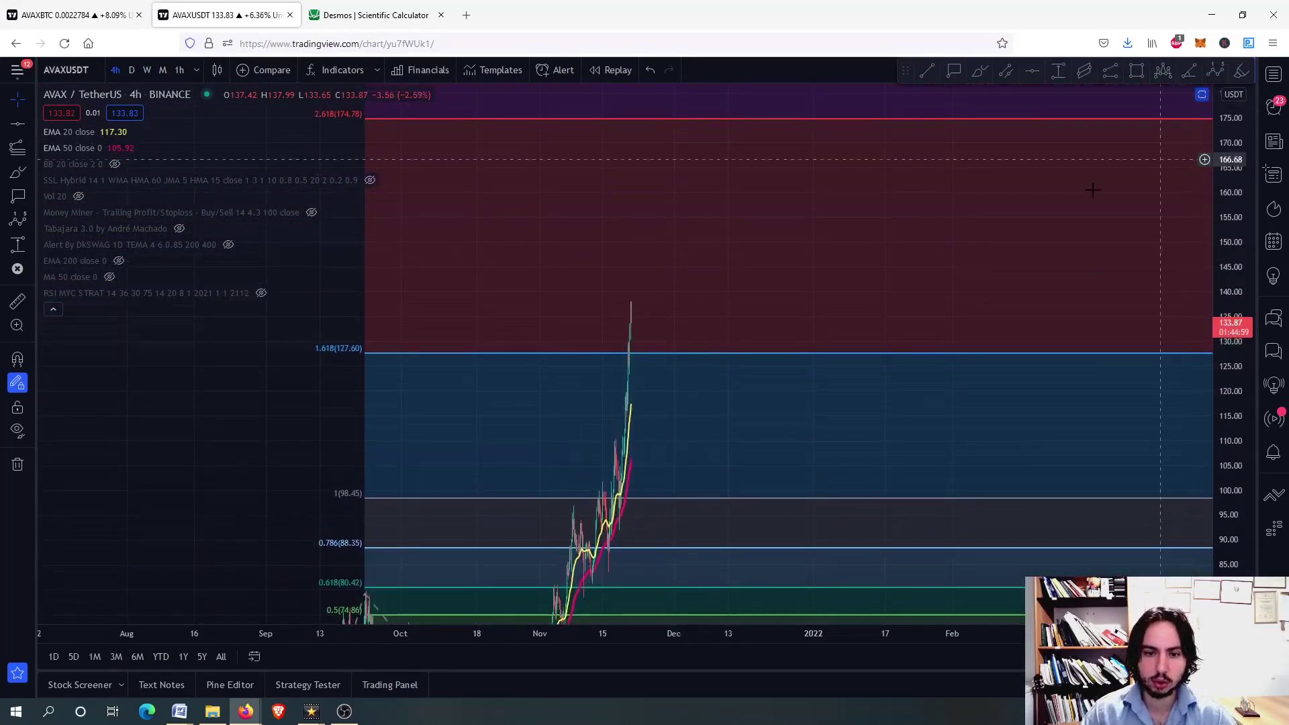
scroll(718, 267, "up", 4)
left_click_drag(685, 227, 829, 310)
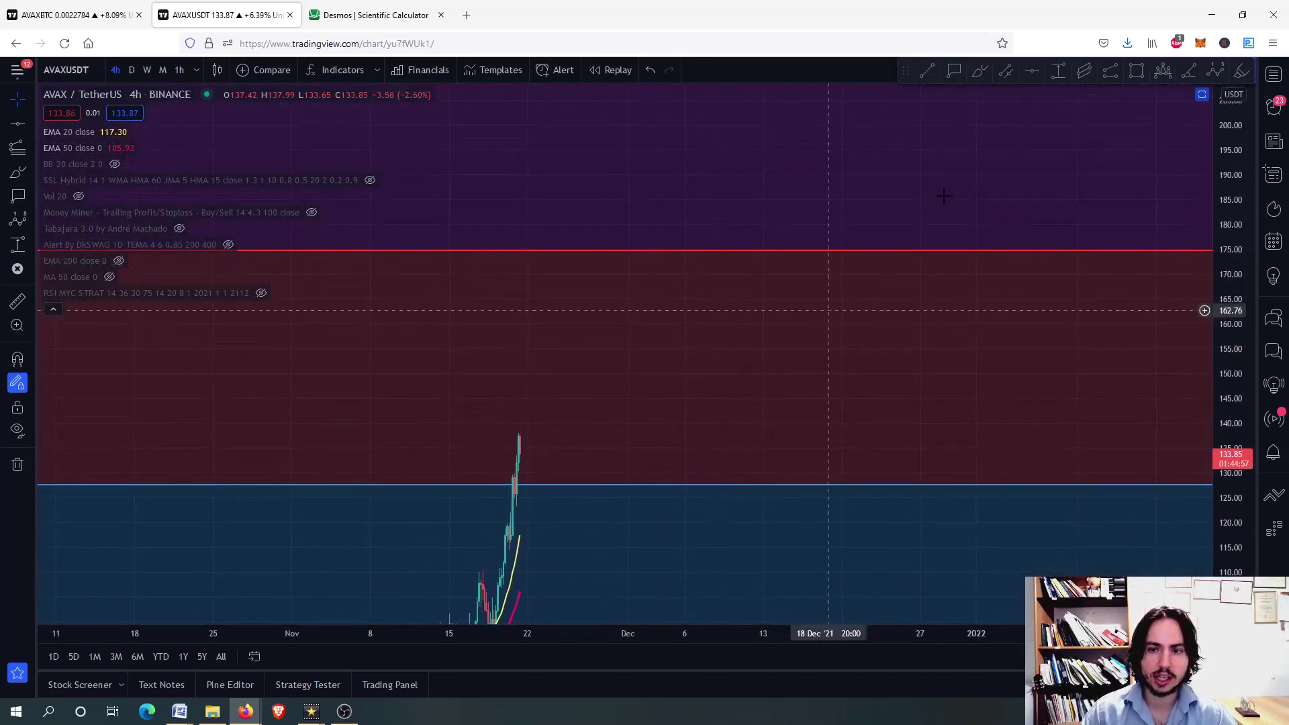
Place a 175.06 price label on the red line near the top.
left_click(954, 70)
left_click(661, 250)
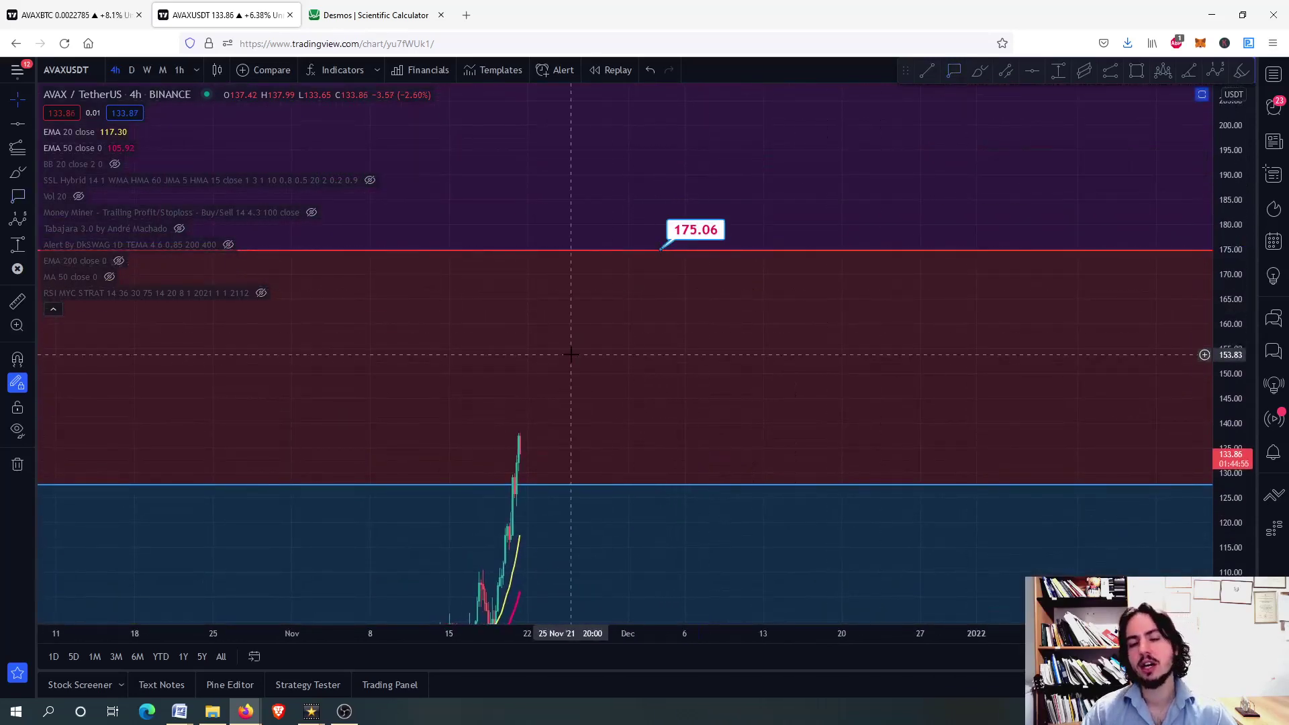
left_click_drag(569, 351, 690, 224)
scroll(693, 228, "down", 5)
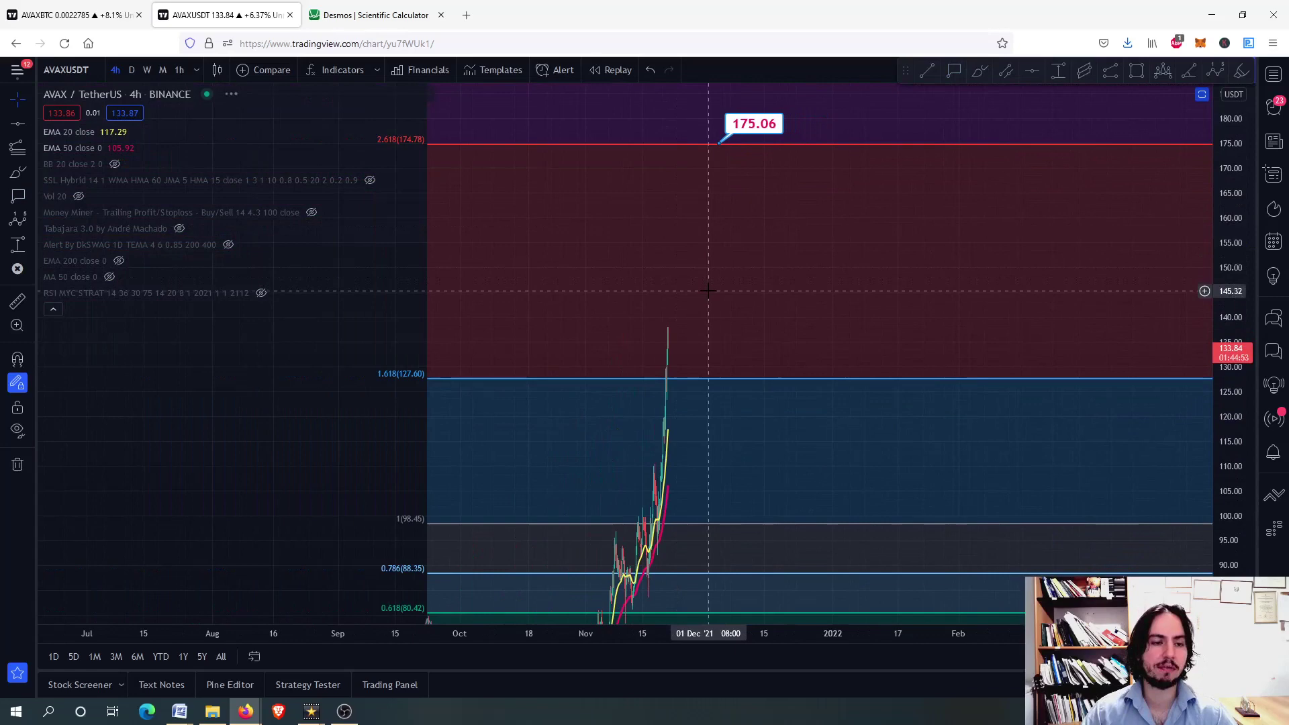
scroll(708, 291, "up", 3)
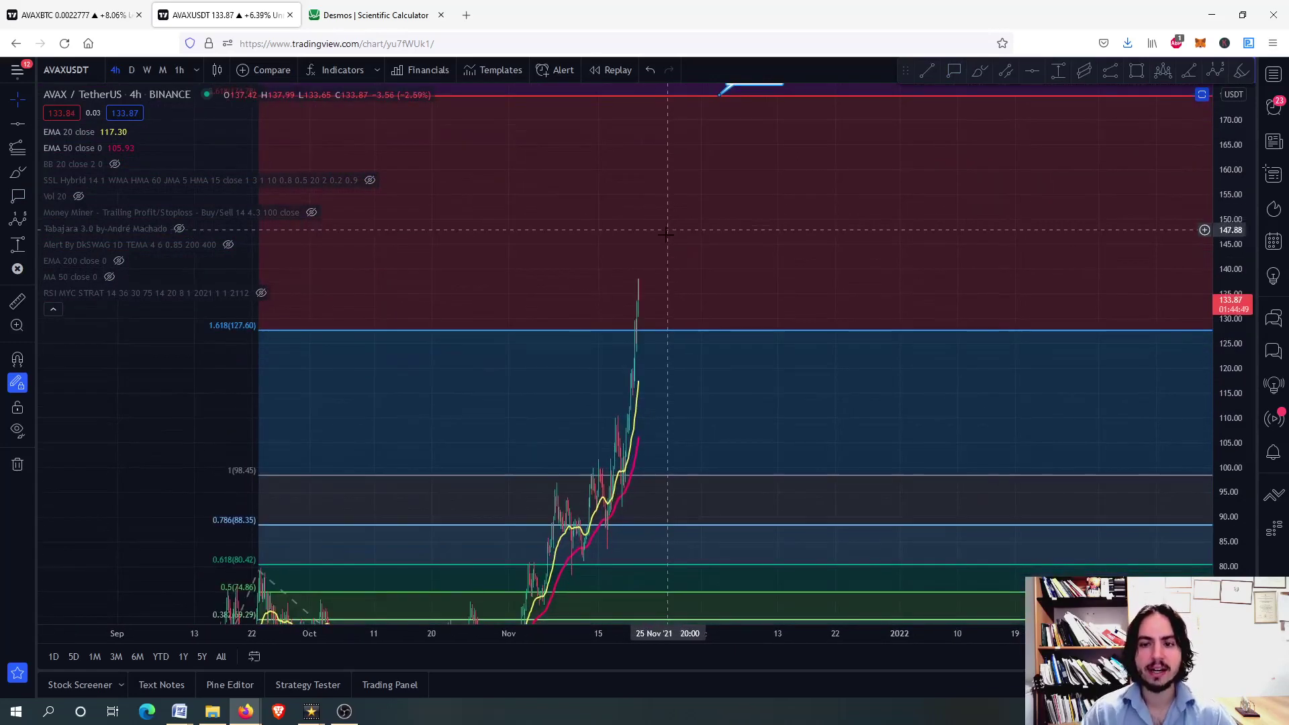
scroll(668, 300, "up", 3)
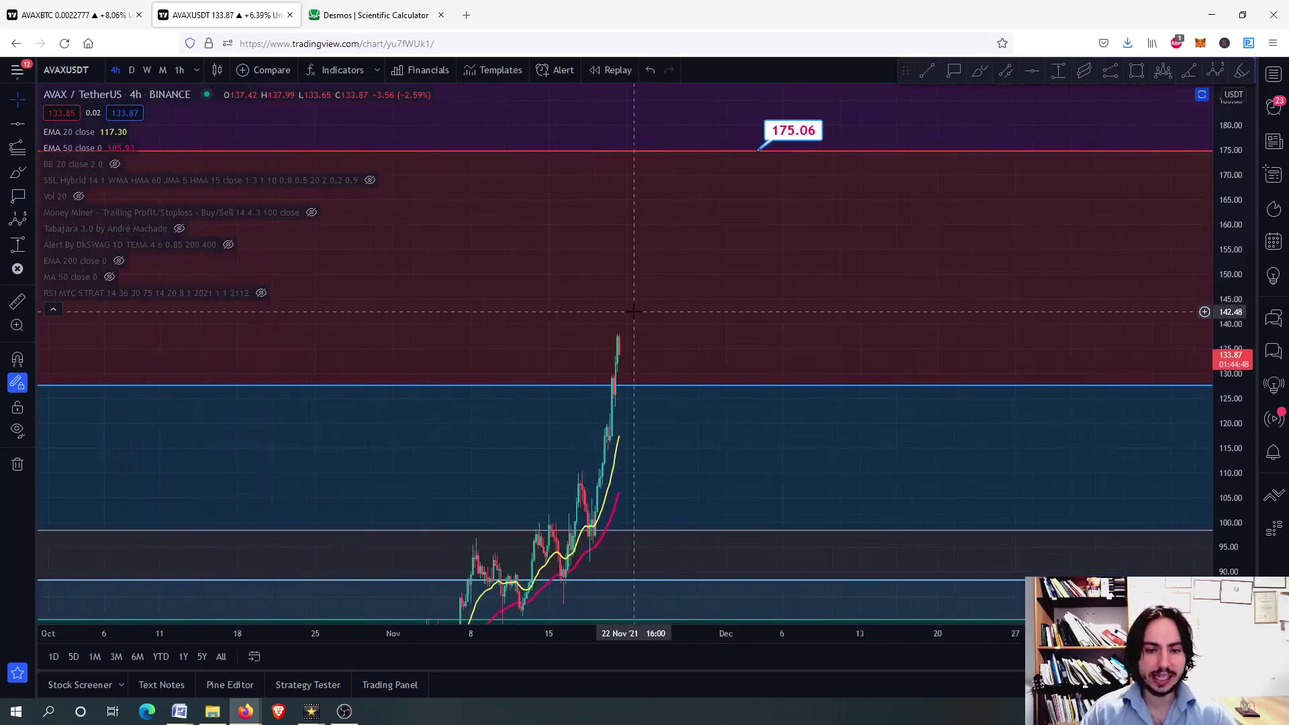
Brush a curve from the last candle up to 175, then delete it.
left_click(983, 74)
mouse_move(611, 362)
left_mouse_down()
mouse_move(646, 327)
mouse_move(683, 193)
left_mouse_up()
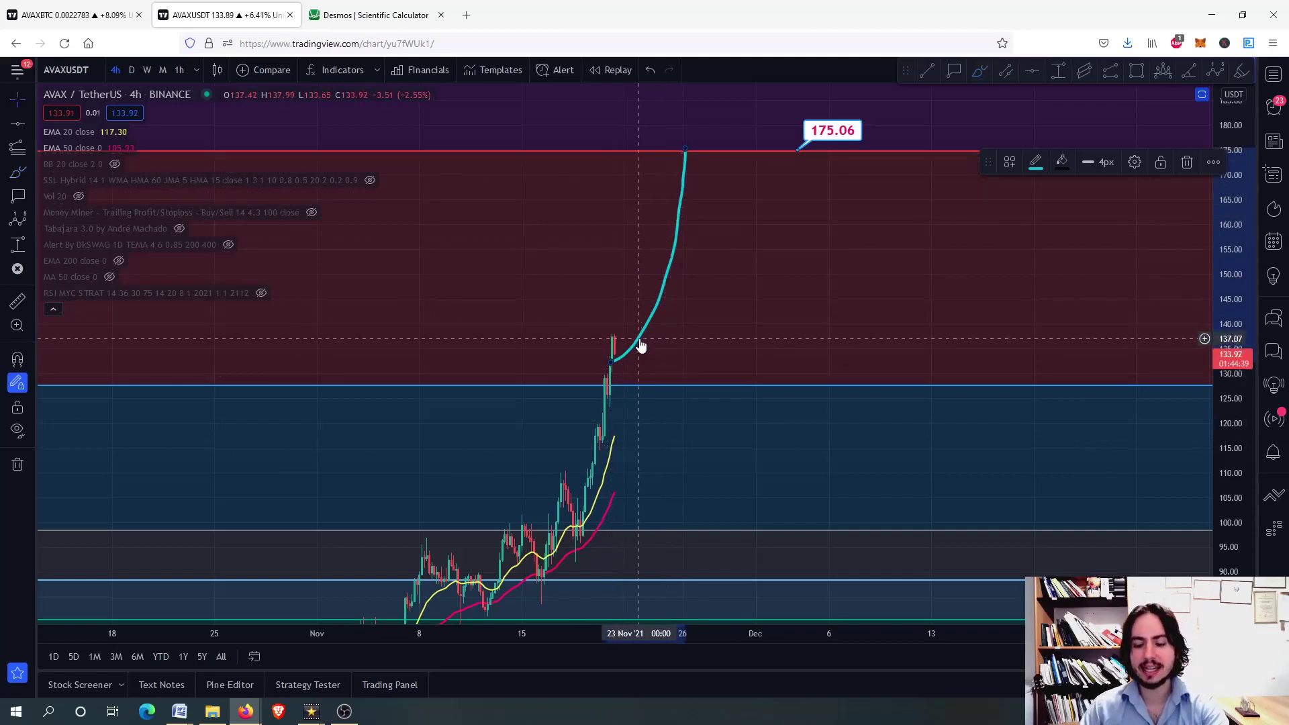
key("Delete")
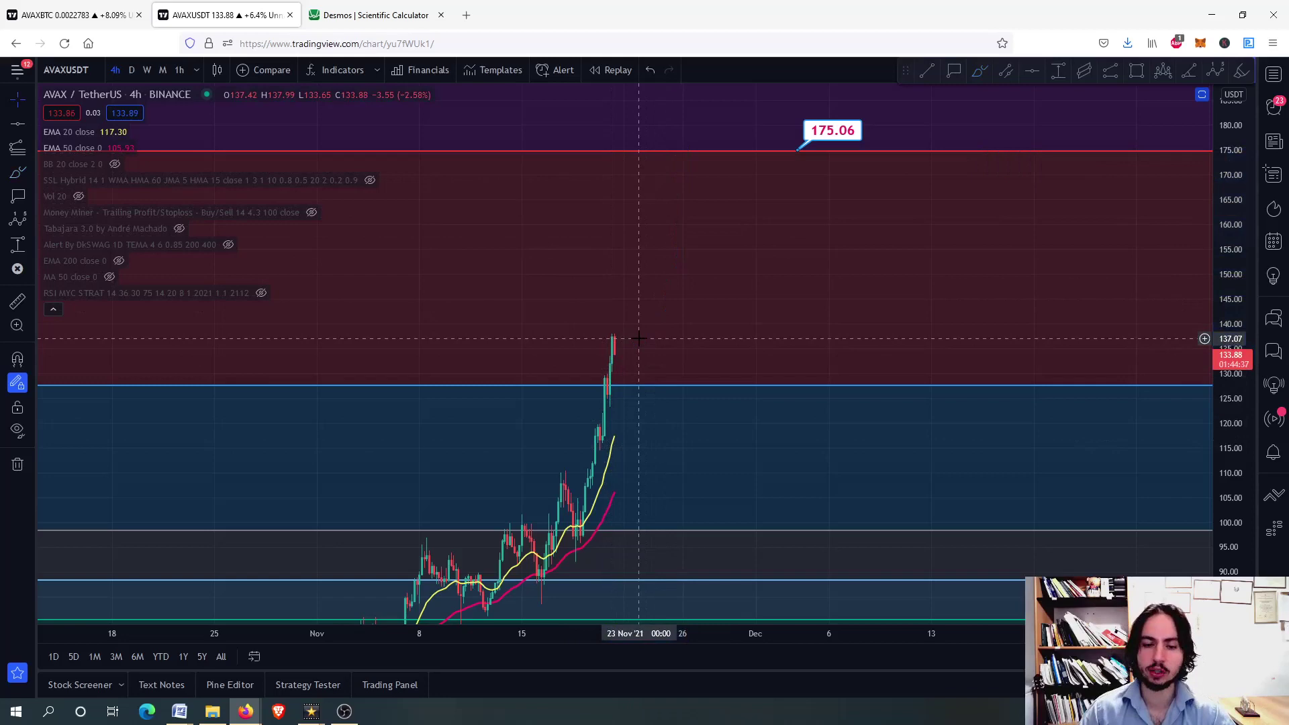
scroll(639, 339, "up", 5)
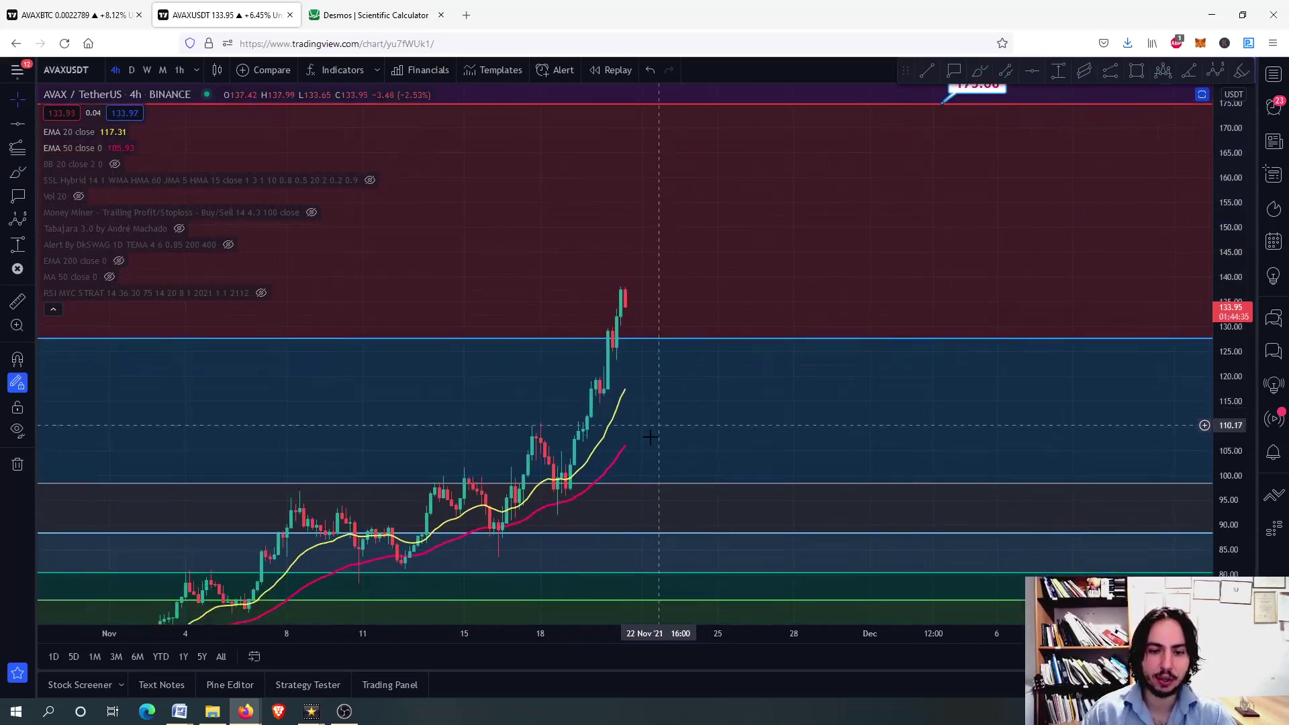
Draw a Fib retracement from the 92.19 low to the 137.88 high.
left_click(27, 154)
left_click(47, 149)
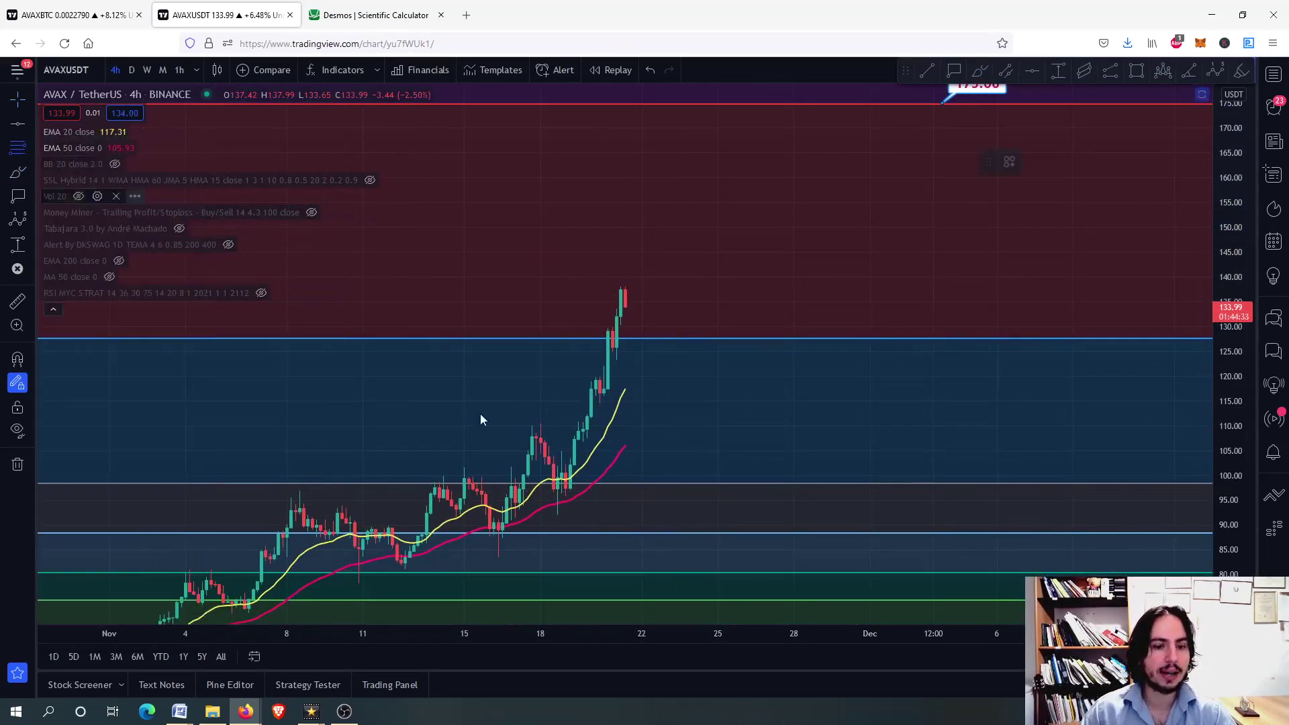
left_click(620, 515)
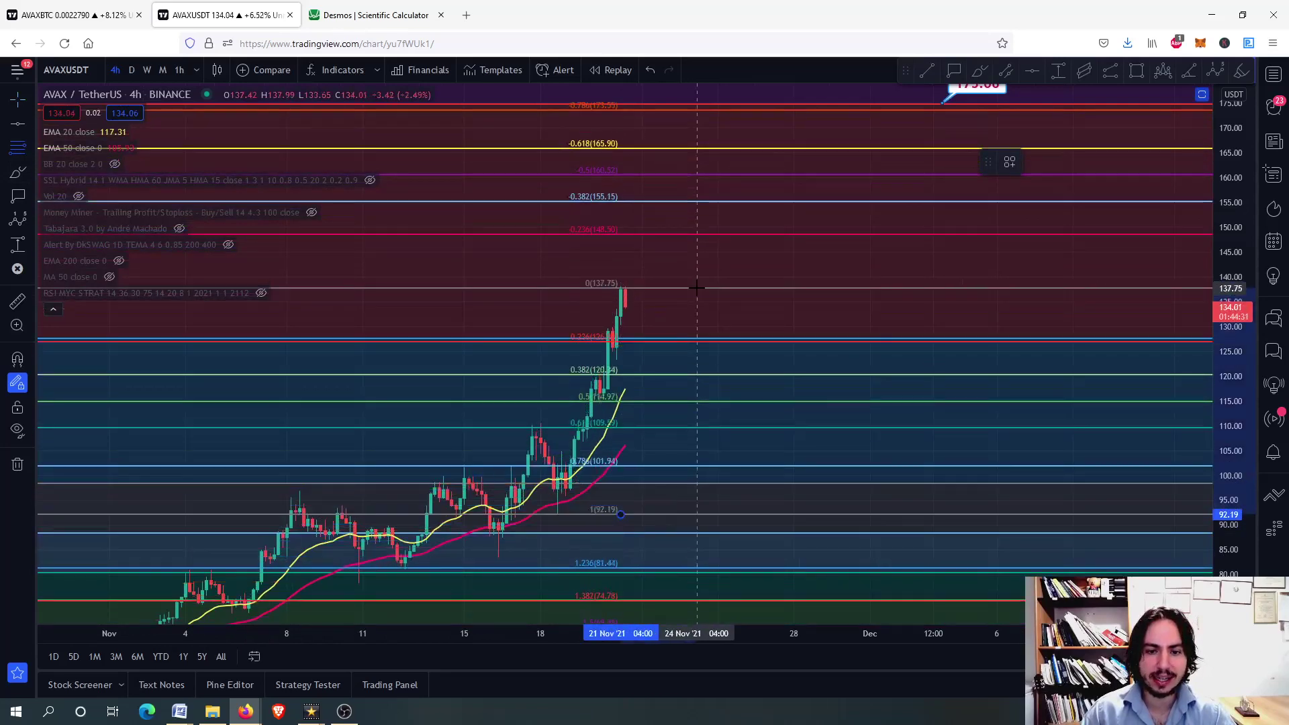
left_click(688, 287)
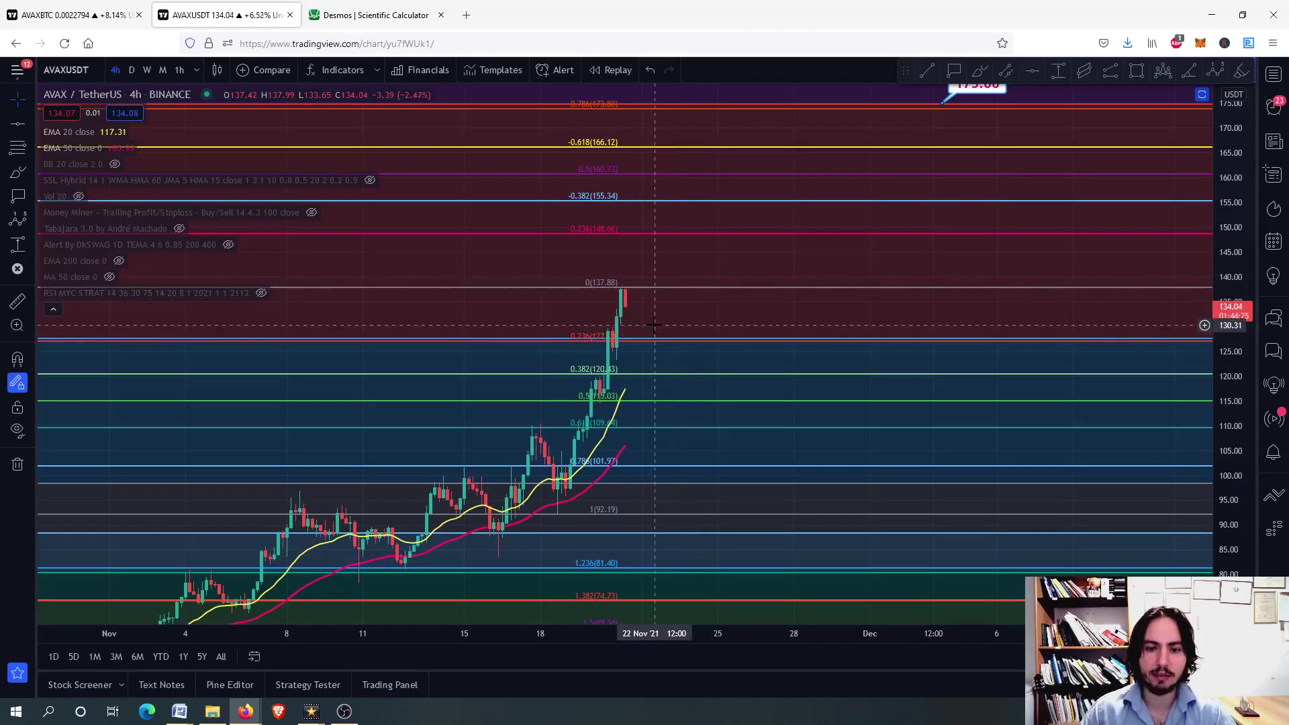
Add price labels at 127.74, 120.31 and 115.03.
scroll(654, 325, "up", 2)
left_click(953, 70)
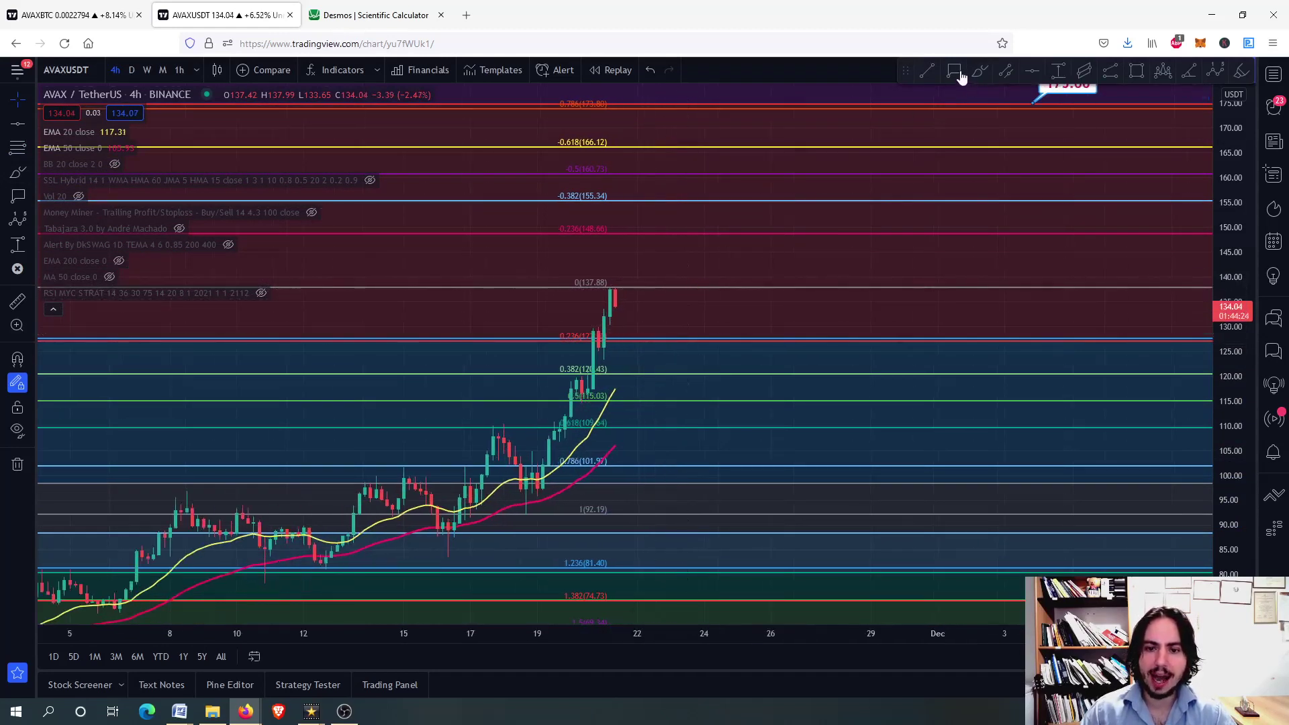
left_click(637, 338)
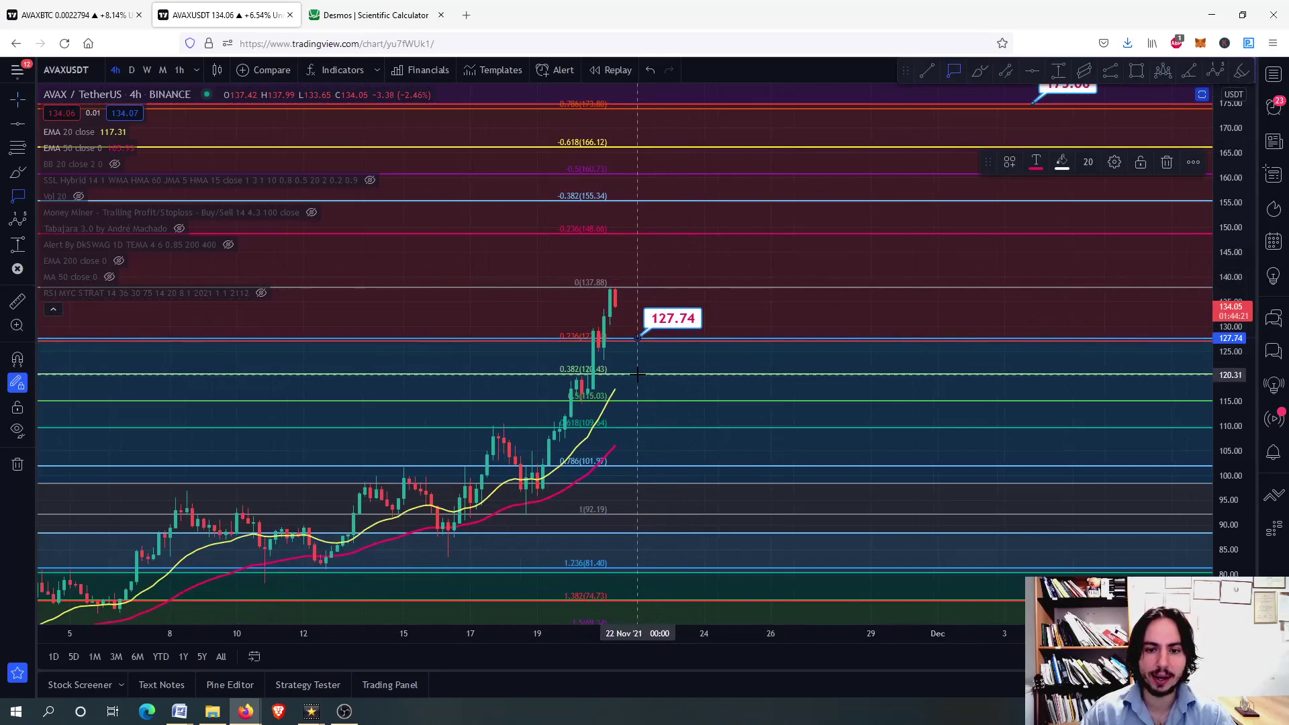
left_click(636, 374)
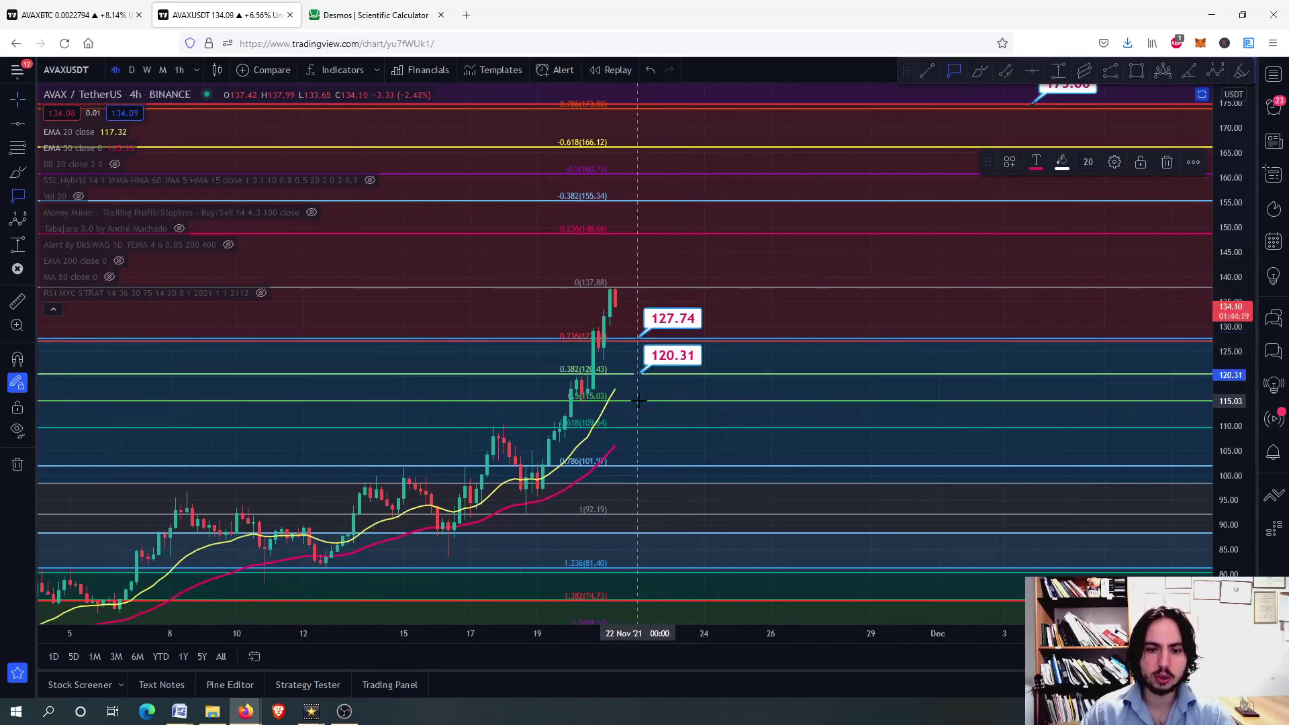
left_click(638, 401)
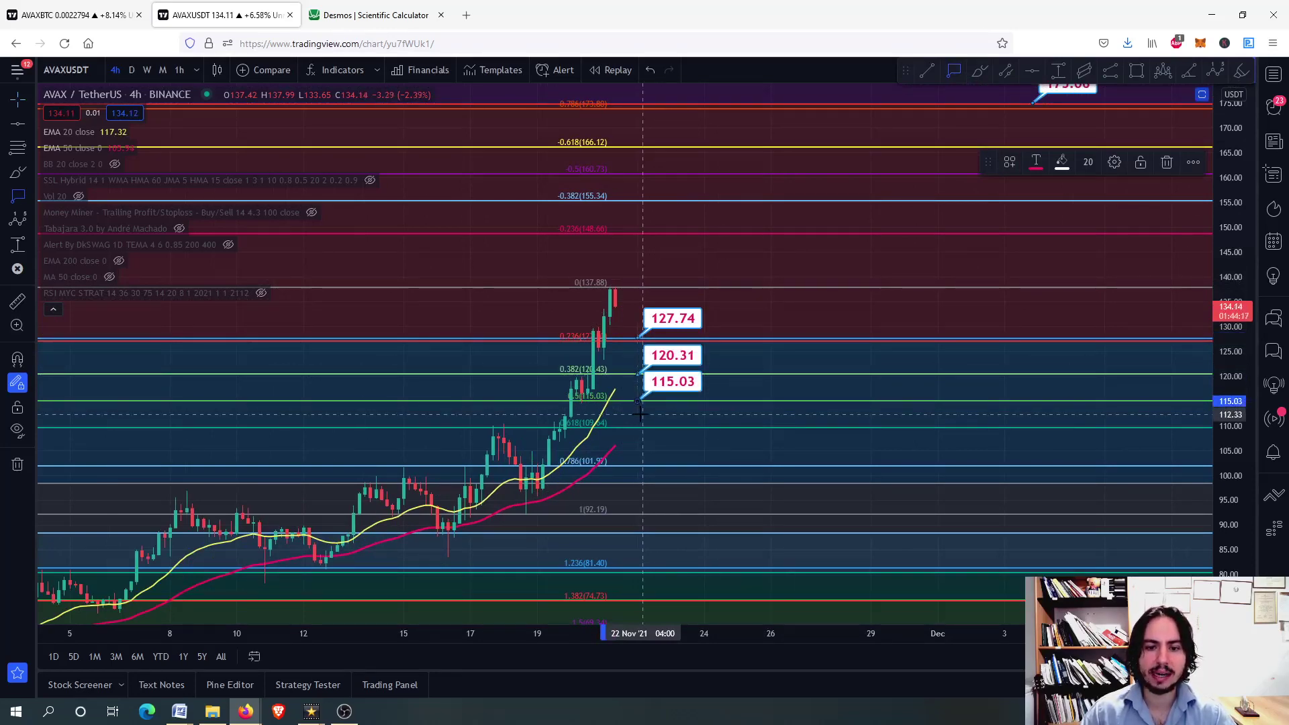
left_click_drag(638, 414, 635, 436)
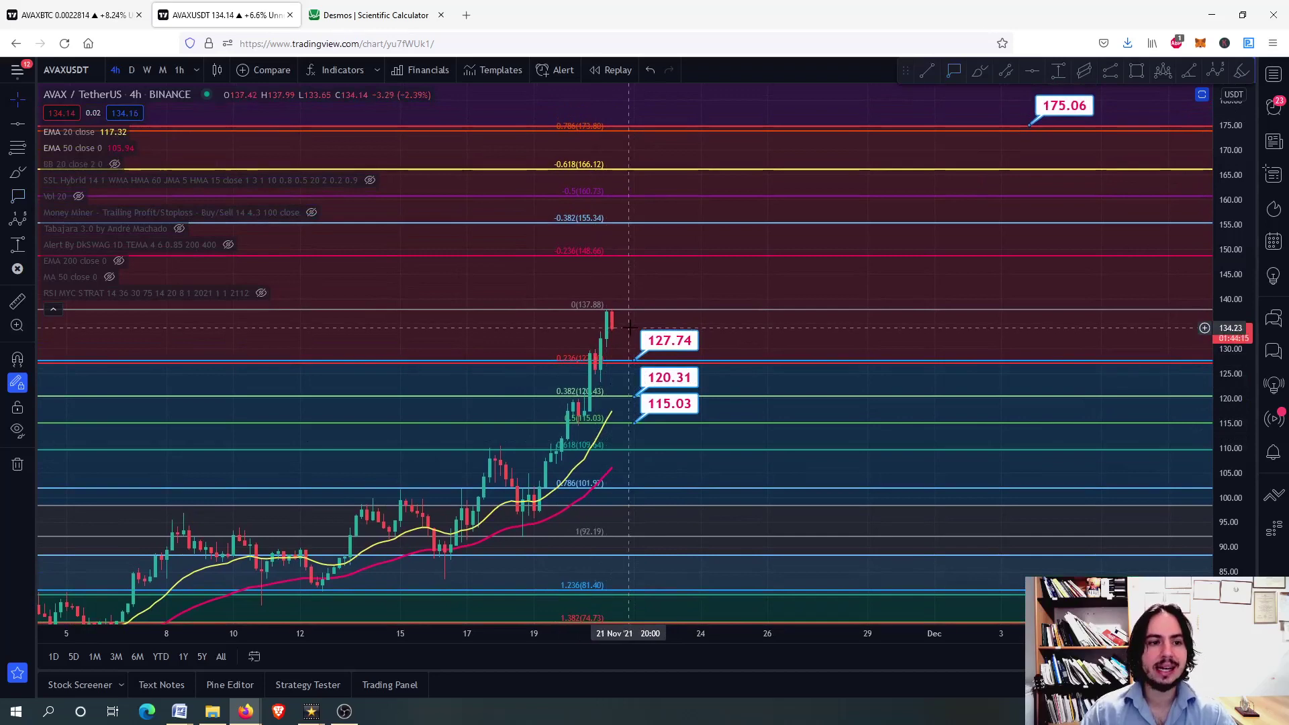
Brush an ellipse around the 127.74, 120.31 and 115.03 labels and restore the indicator panes.
scroll(633, 328, "up", 2)
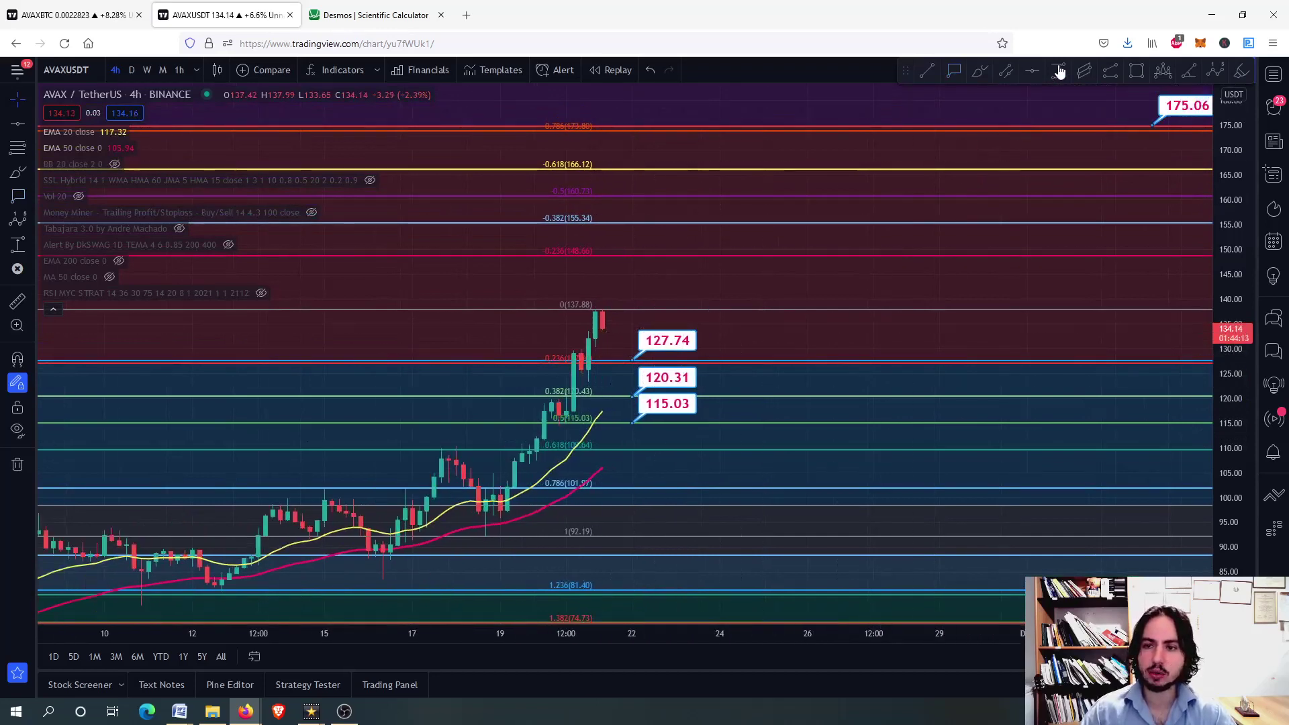
left_click(980, 70)
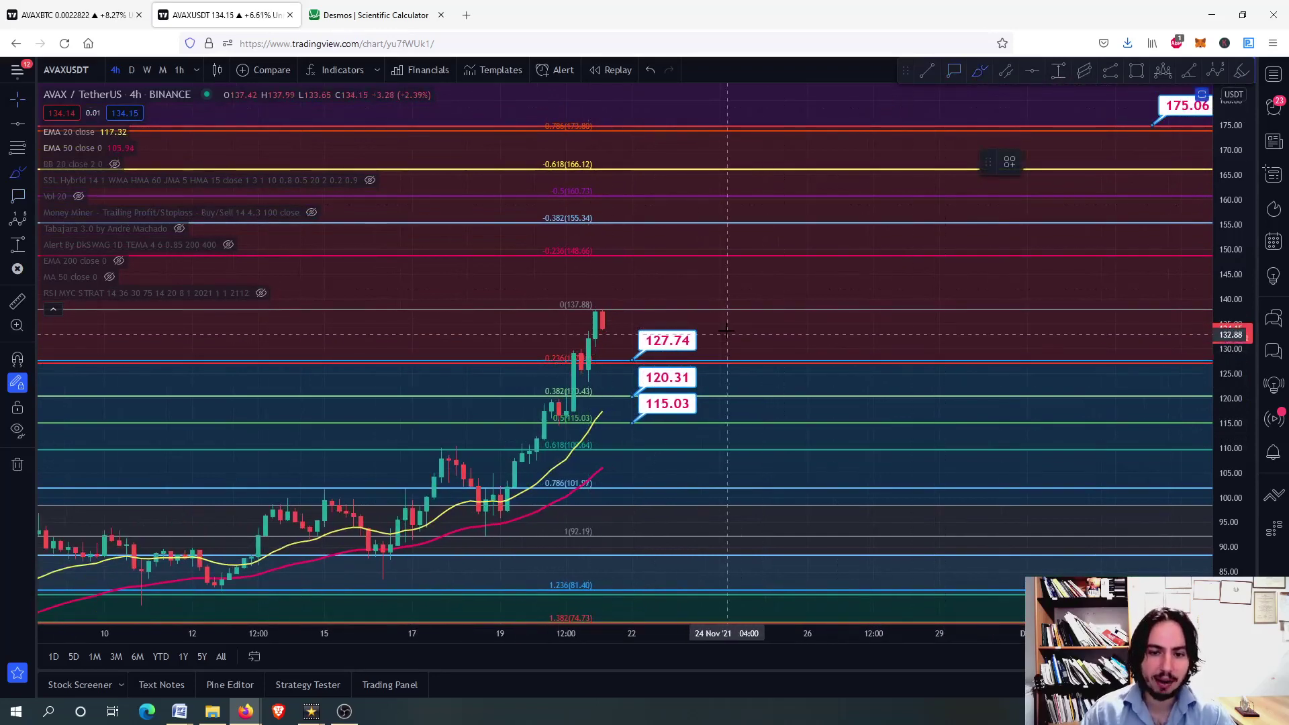
mouse_move(717, 328)
left_mouse_down()
mouse_move(589, 362)
mouse_move(761, 403)
mouse_move(754, 342)
left_mouse_up()
double_click(754, 342)
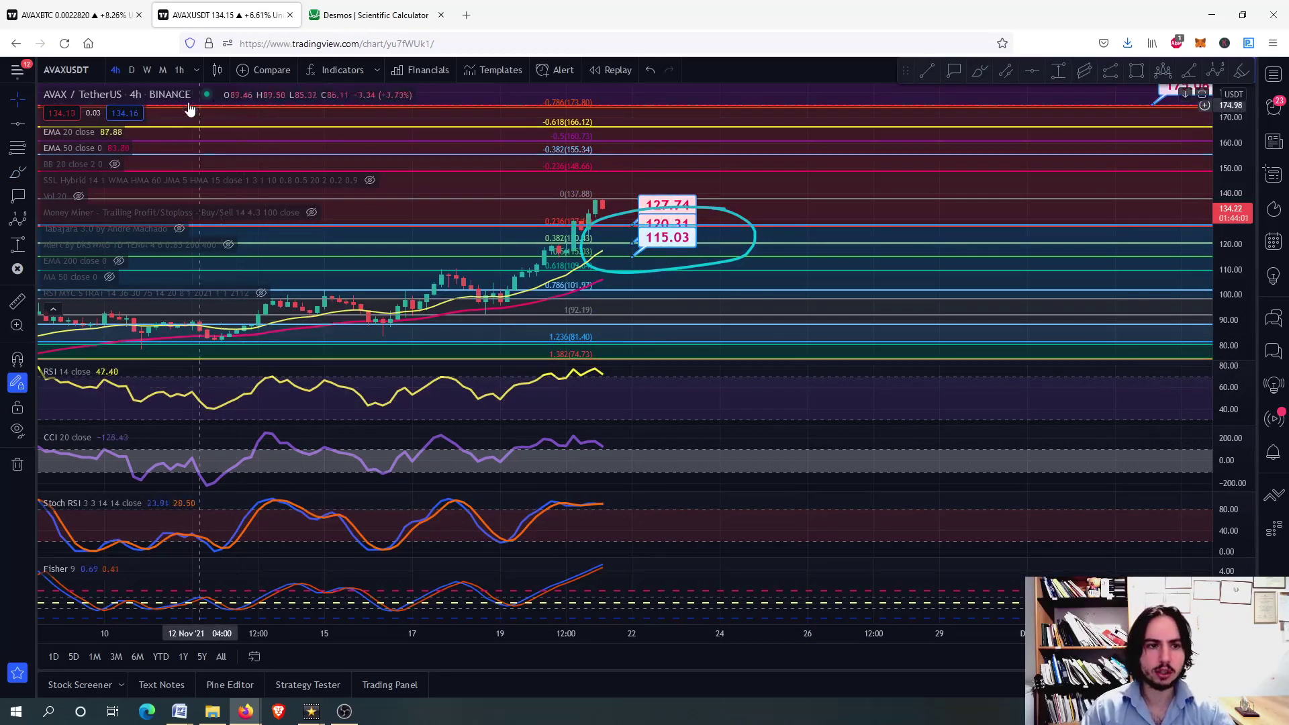
Switch AVAX to the 1D timeframe, briefly maximizing and restoring the RSI and Stoch RSI panes.
left_click(133, 70)
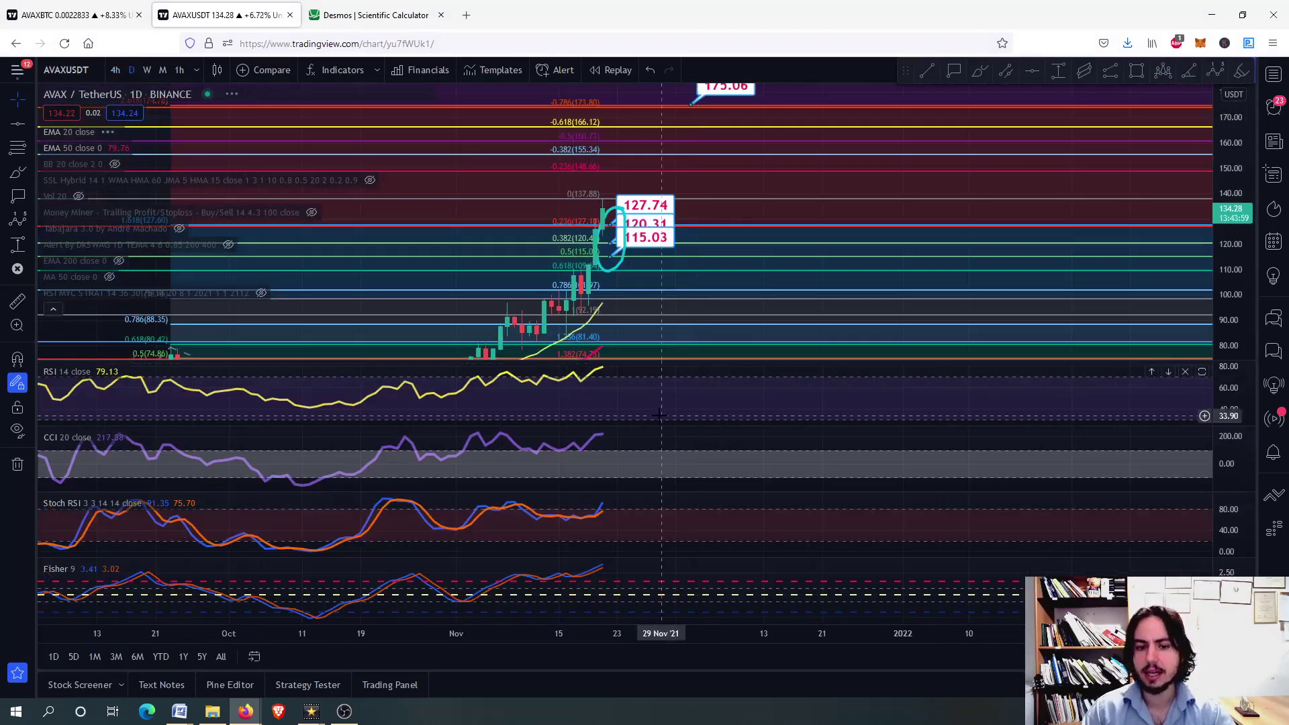
double_click(659, 416)
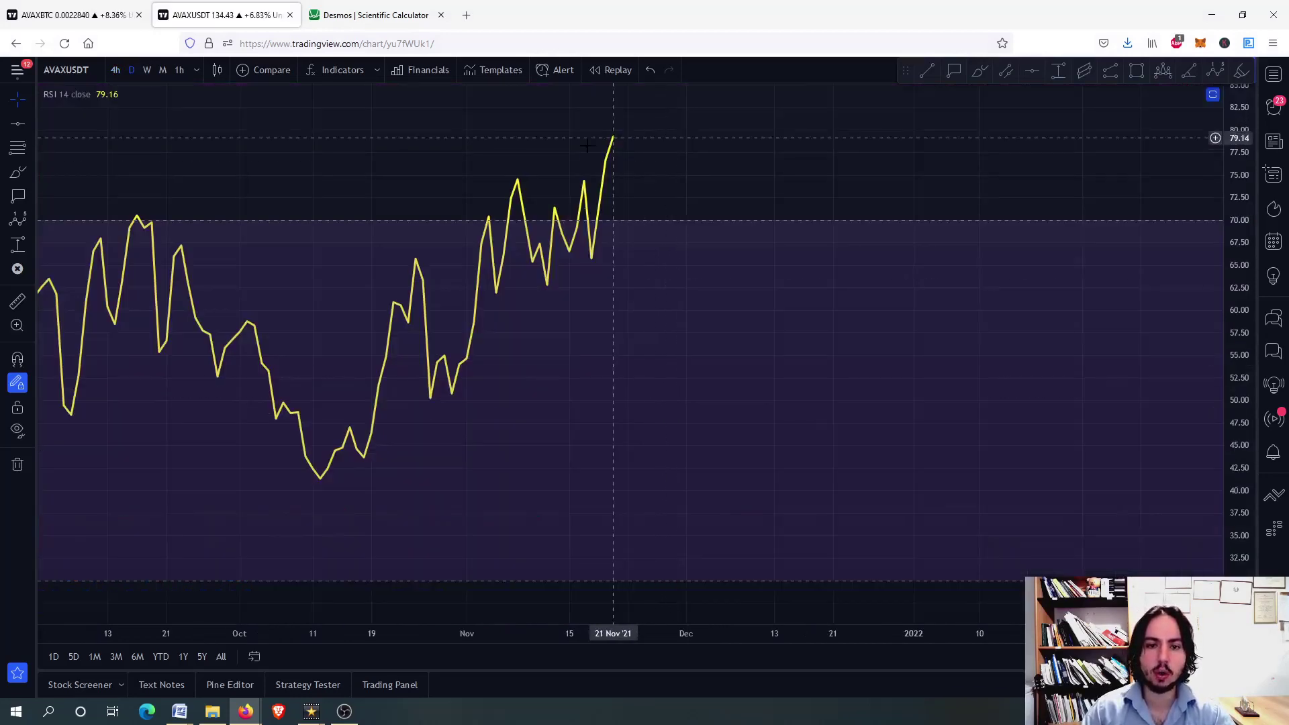
double_click(659, 265)
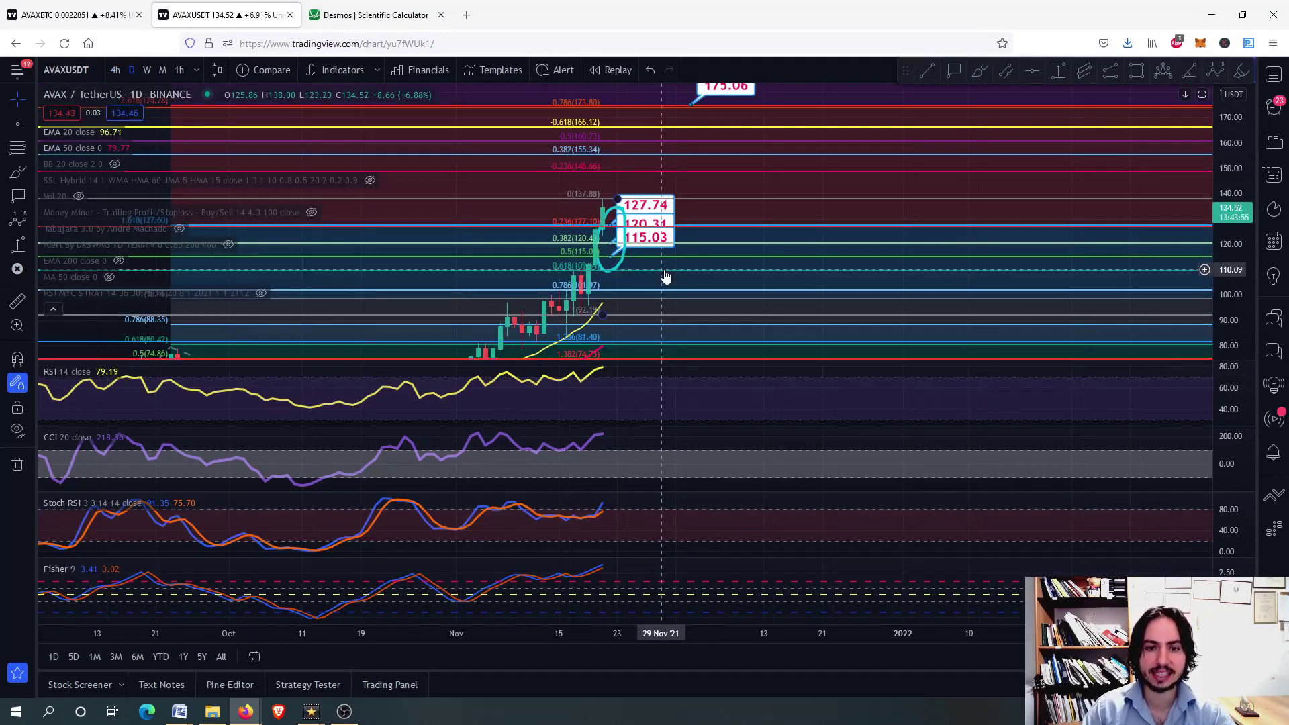
double_click(632, 535)
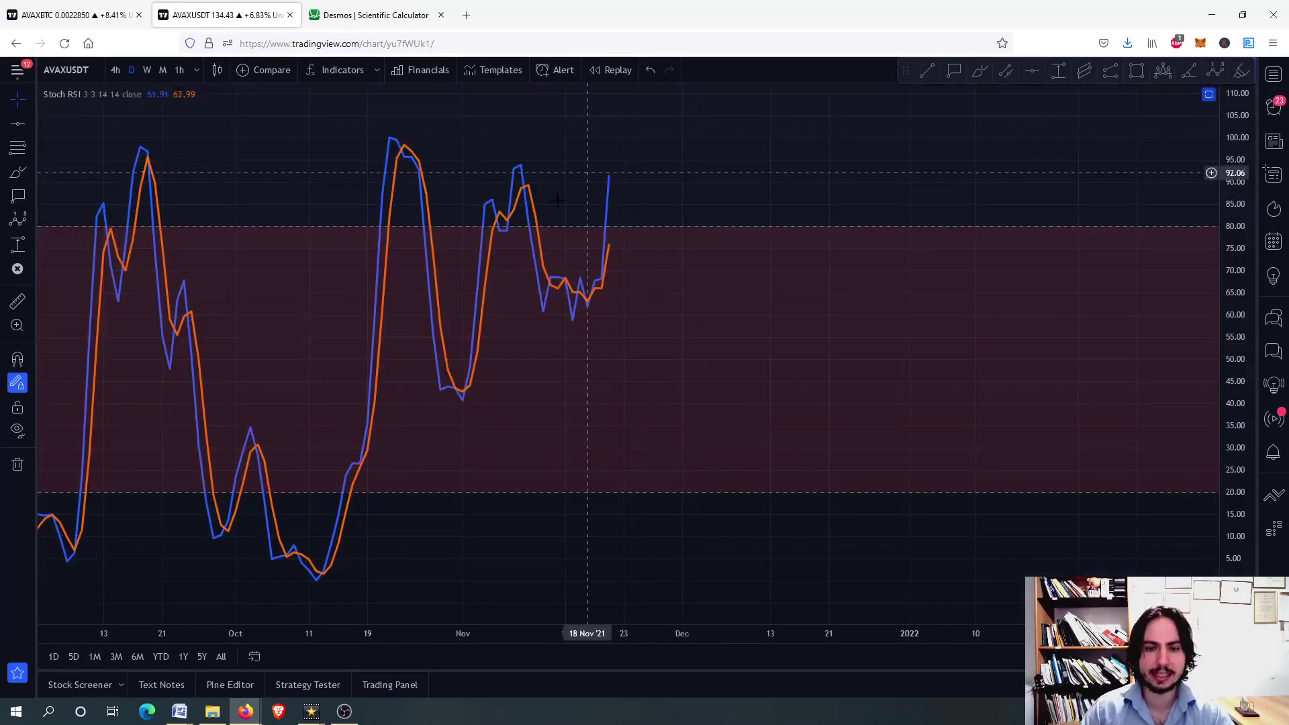
double_click(712, 387)
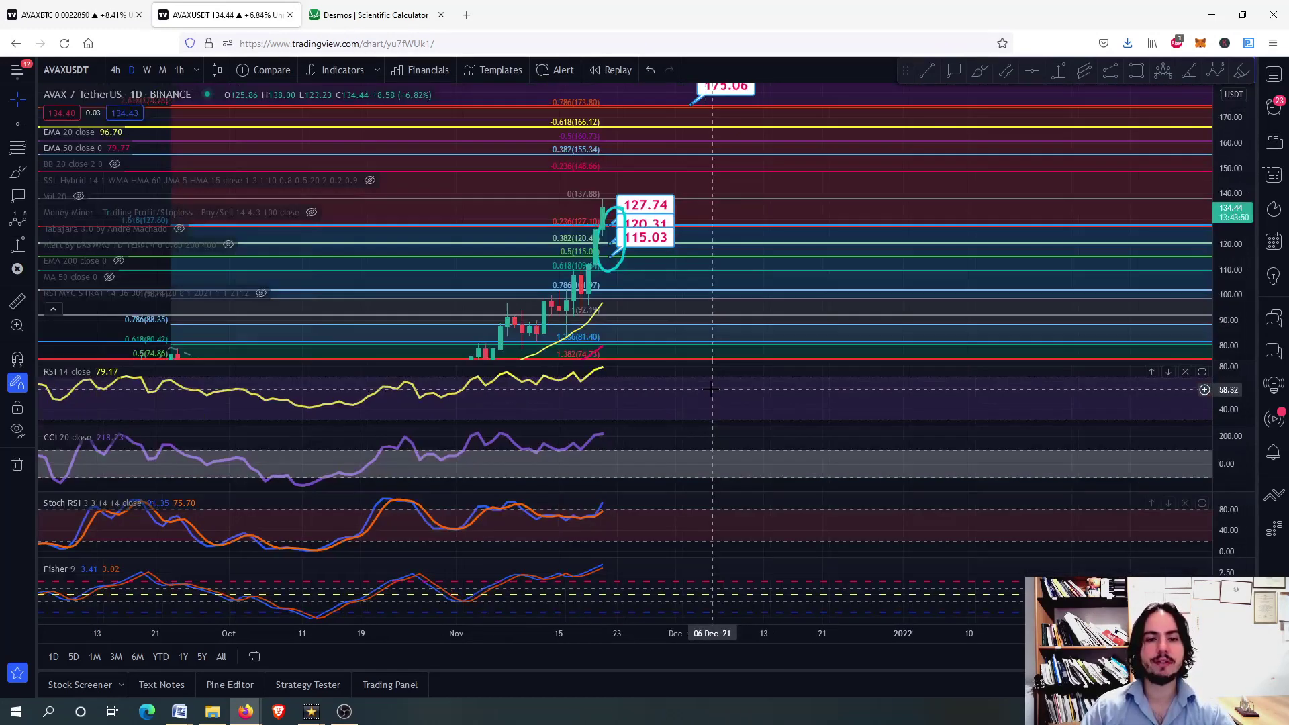
Switch to weekly candles and briefly maximize the Stoch RSI pane before restoring all panes.
left_click(146, 70)
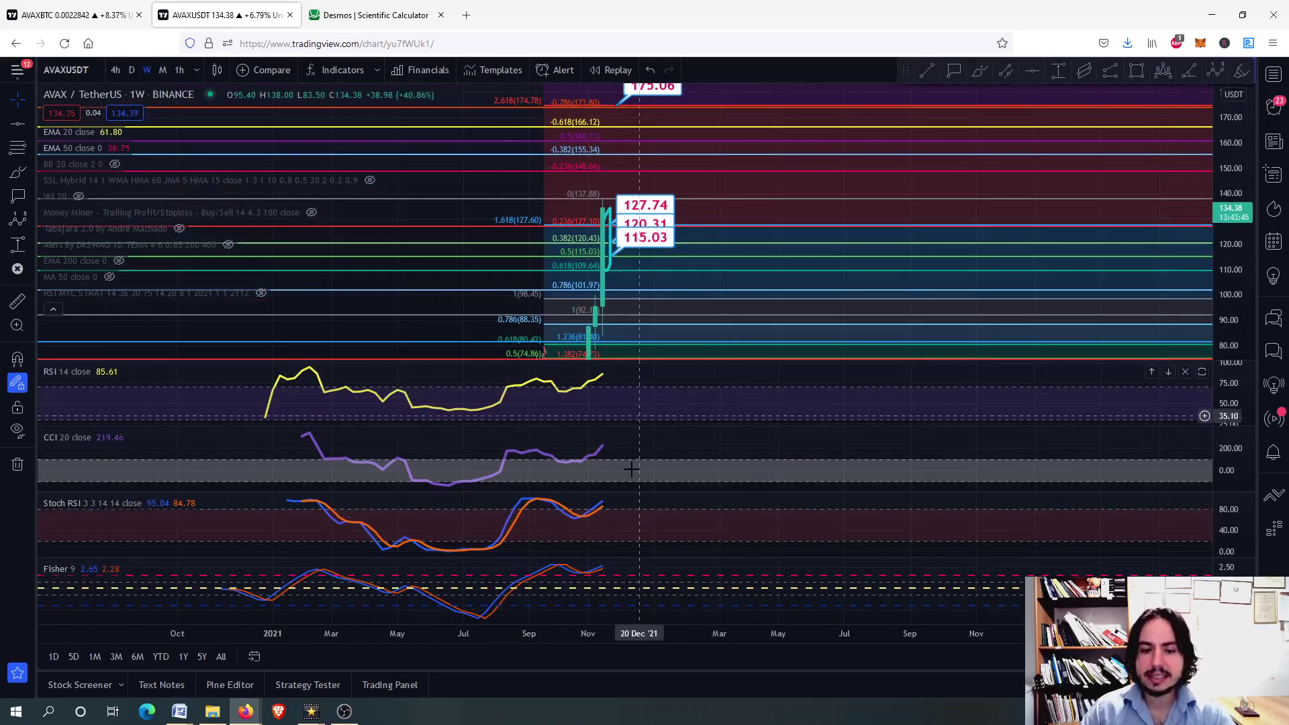
double_click(636, 521)
scroll(613, 349, "up", 5)
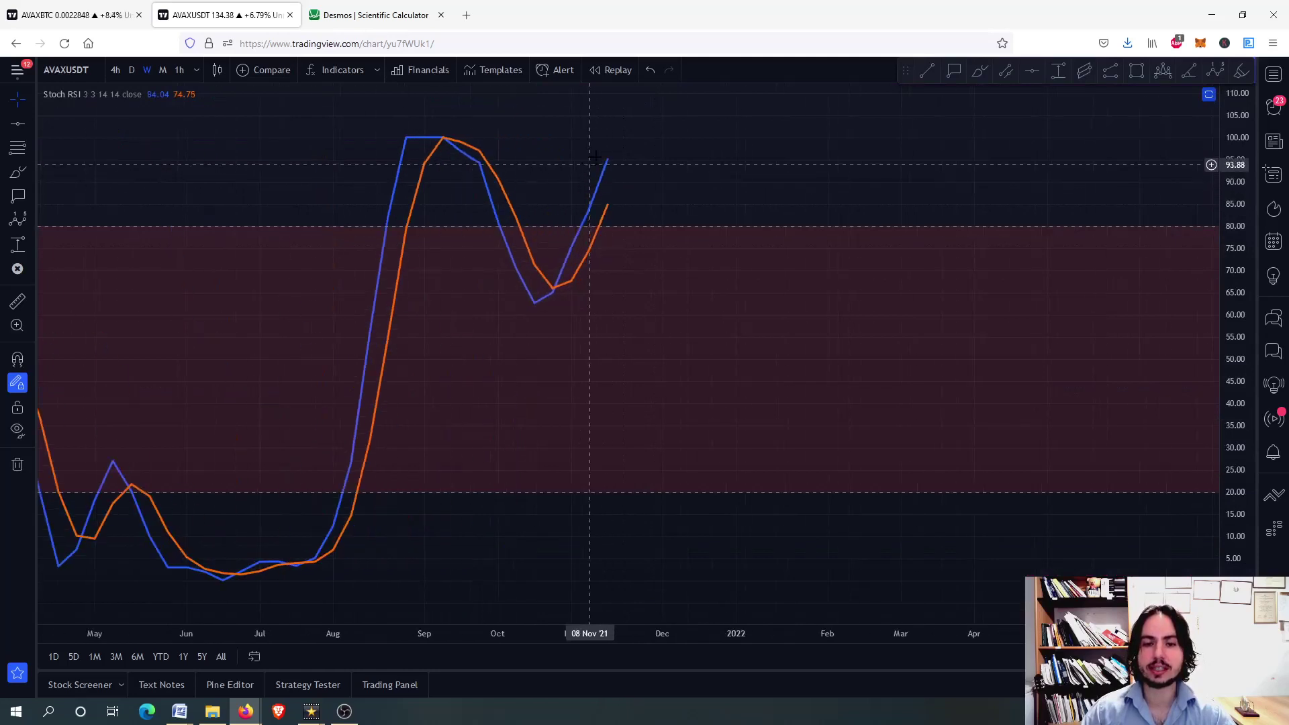
double_click(700, 347)
Check the RSI pane alone, then maximize the price pane and shift it down toward higher fib levels.
double_click(692, 386)
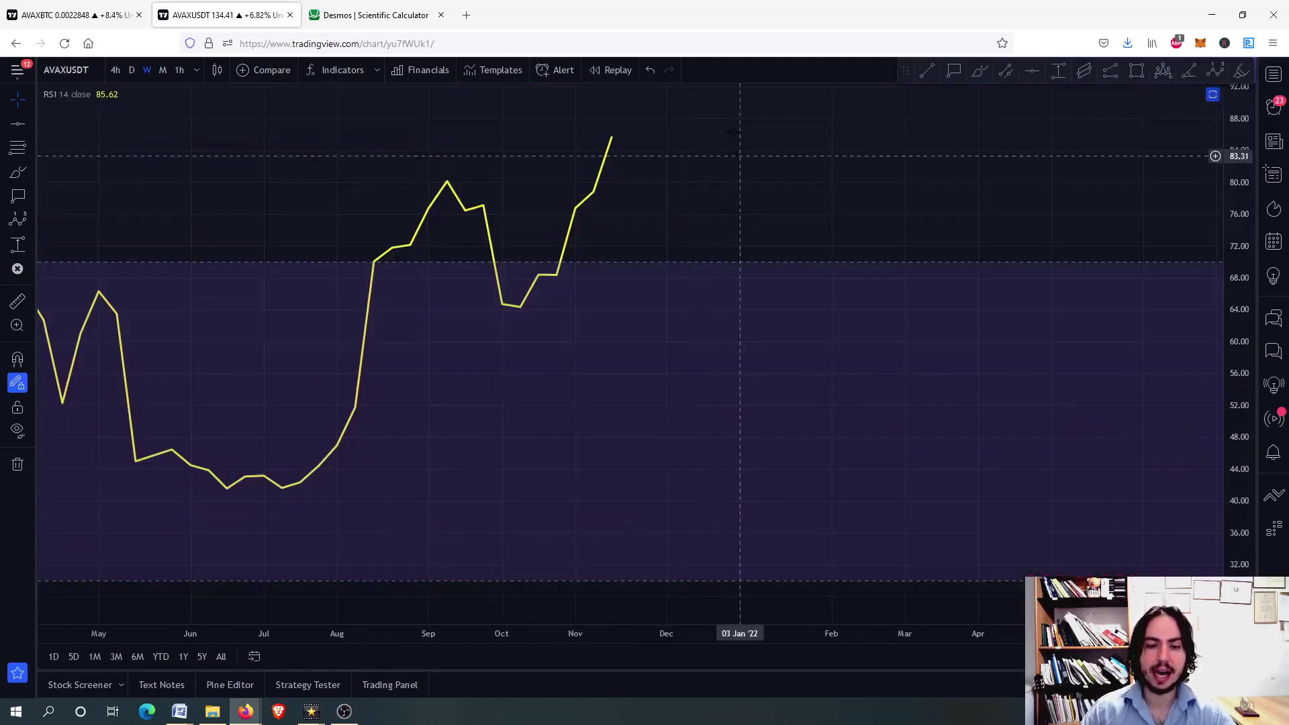
scroll(669, 167, "down", 5)
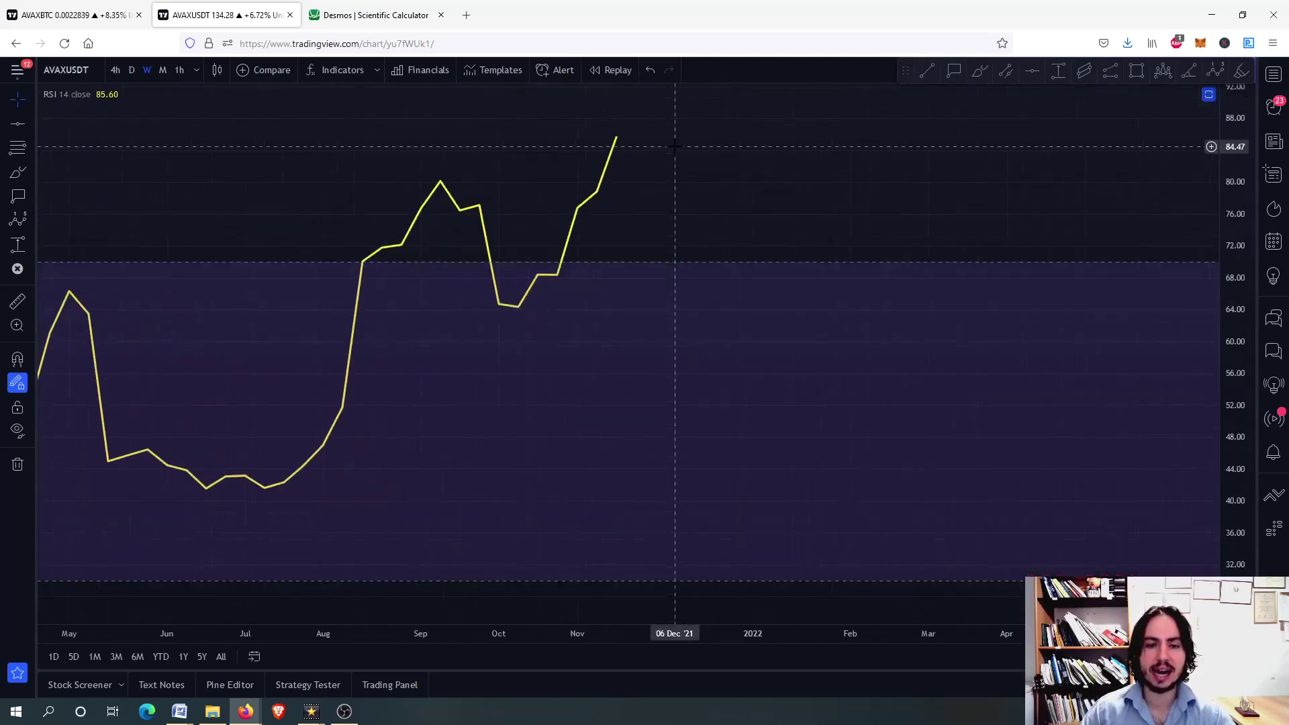
scroll(625, 165, "up", 5)
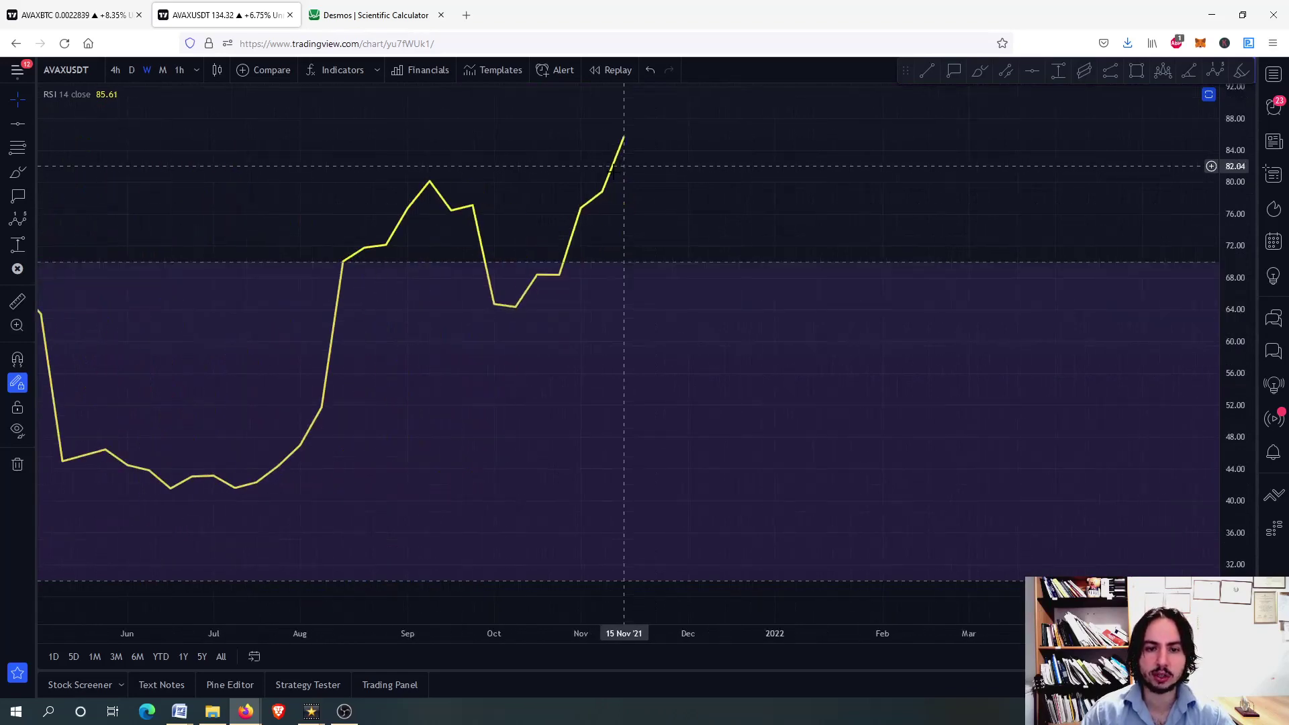
double_click(671, 219)
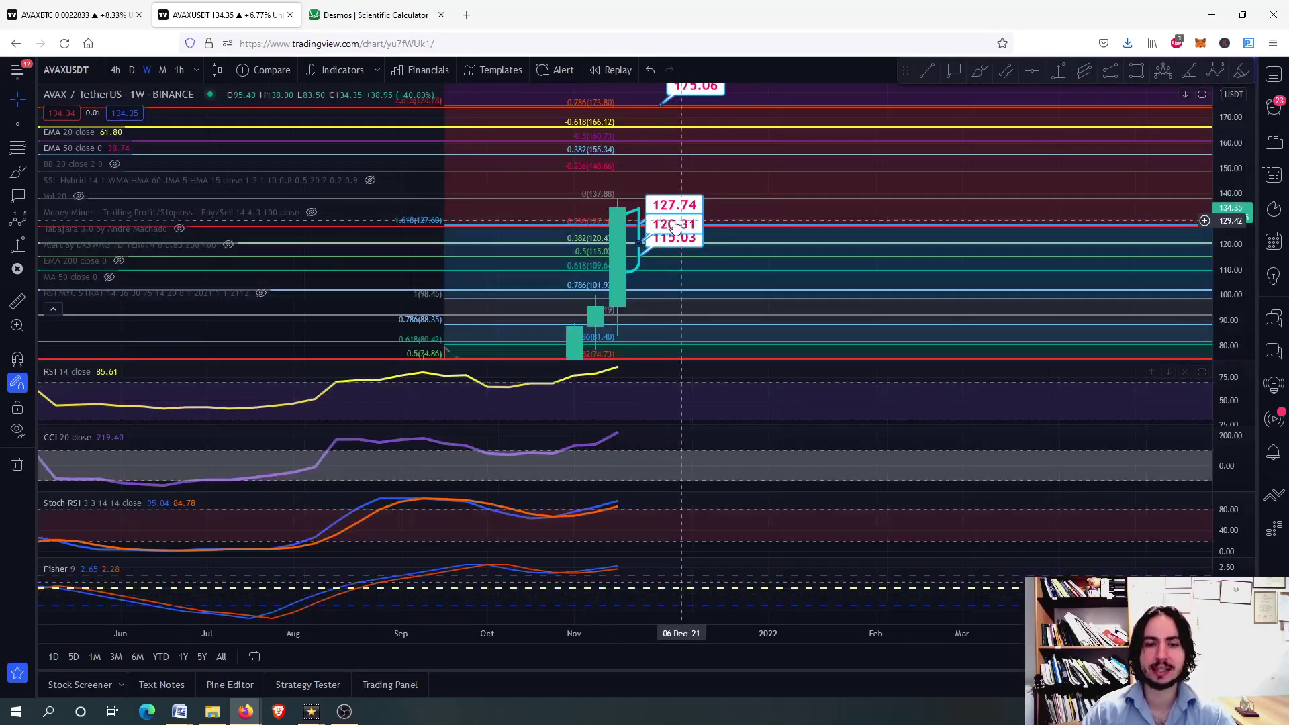
double_click(729, 225)
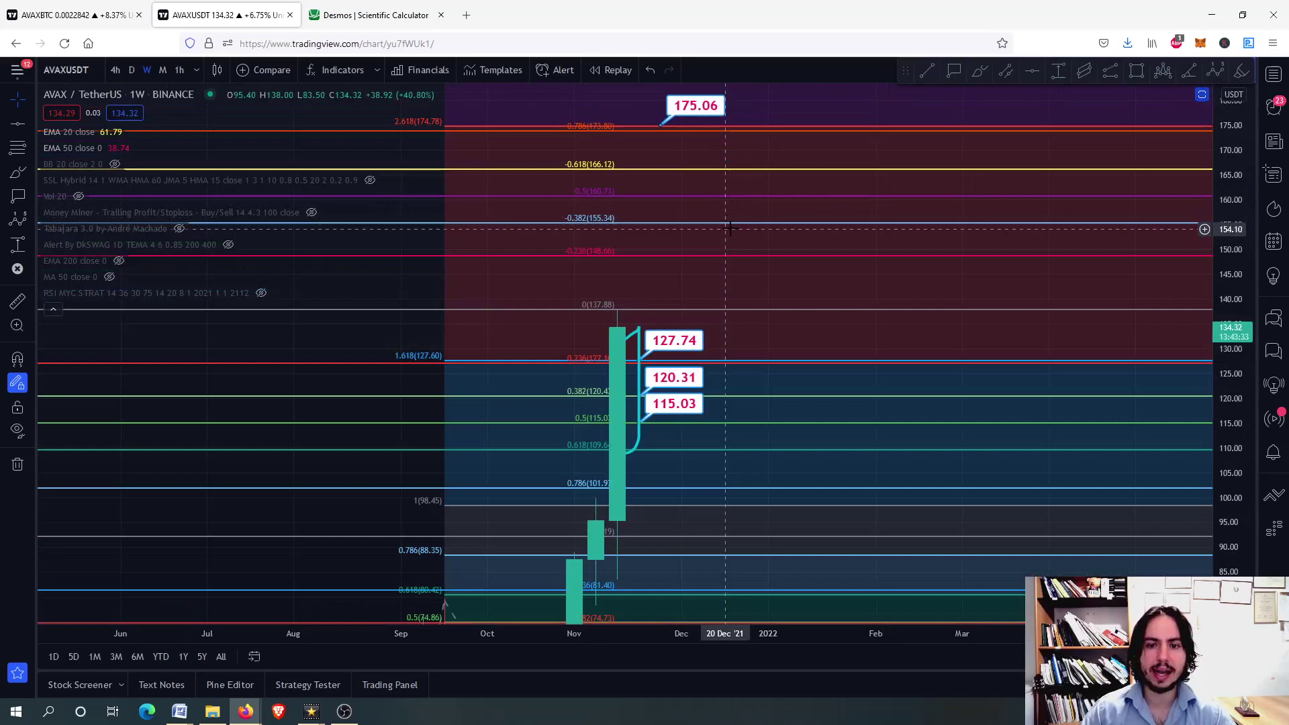
left_click_drag(734, 231, 713, 368)
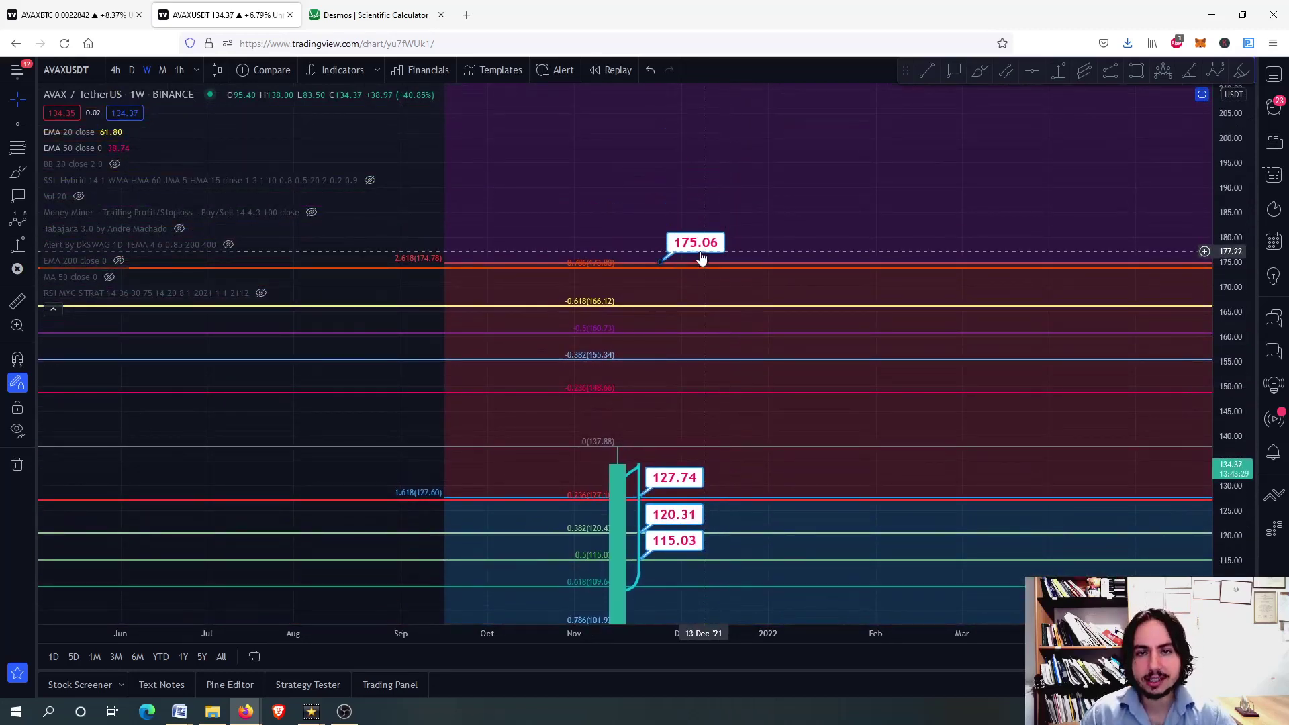
Switch to 4-hour candles and tighten the cyan circle around the 127.74, 120.31 and 115.03 labels.
left_click(115, 71)
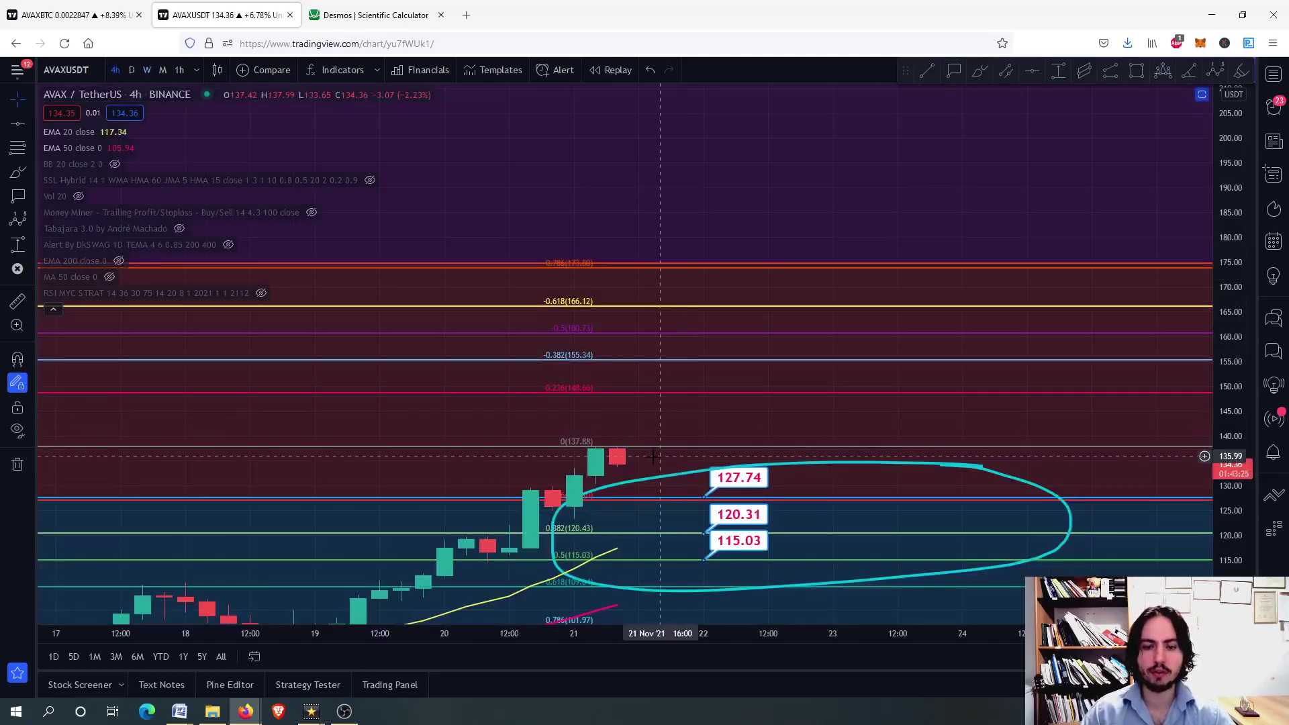
scroll(608, 324, "down", 4)
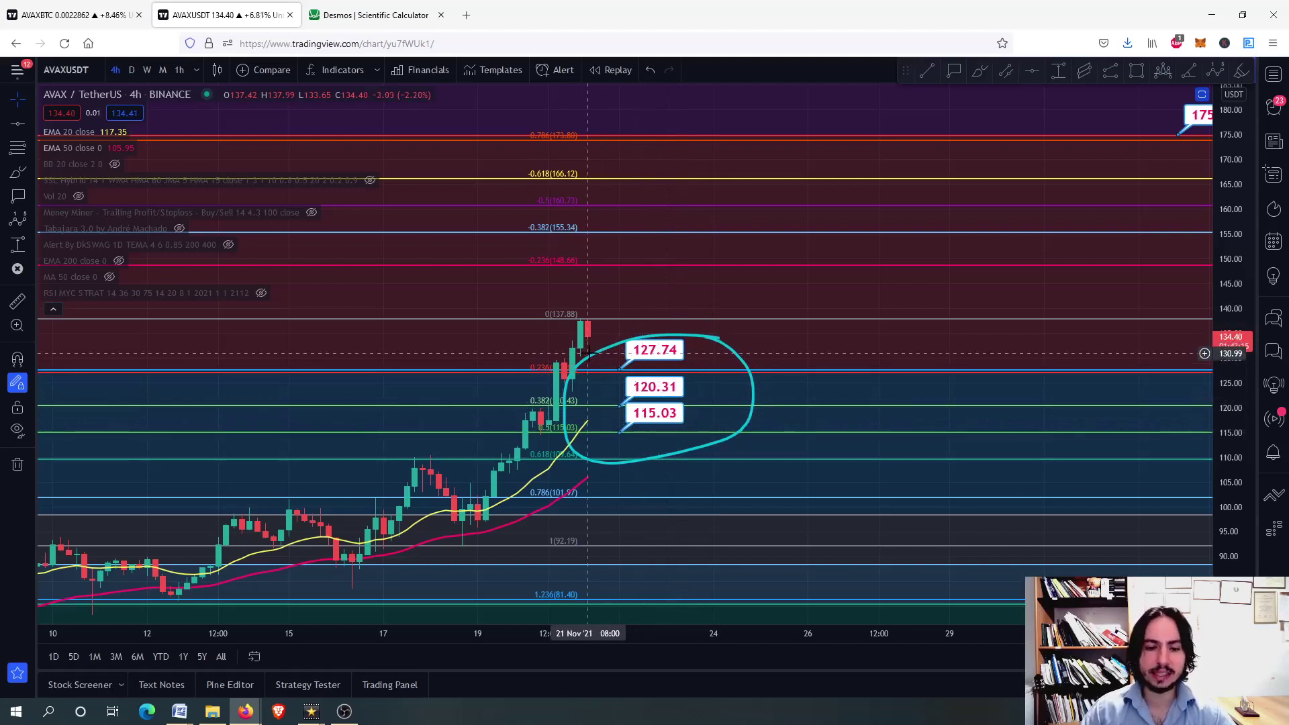
scroll(587, 352, "down", 3)
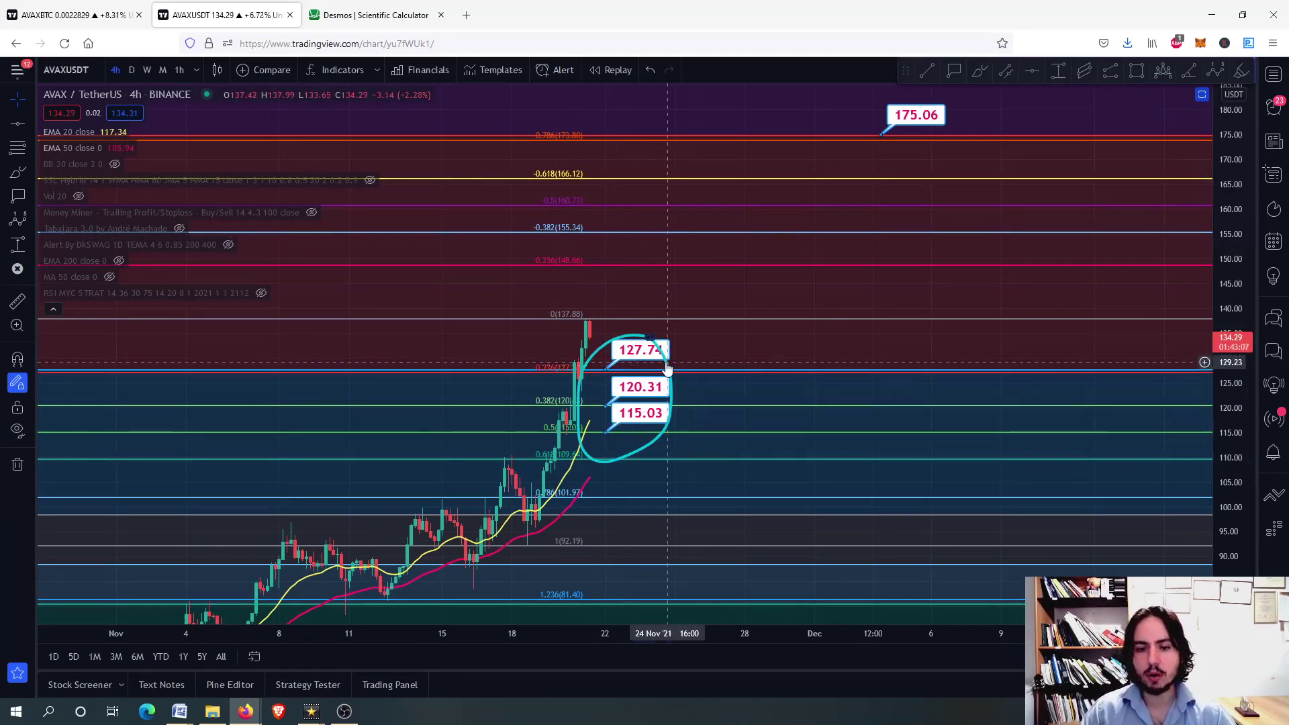
left_click_drag(670, 363, 678, 359)
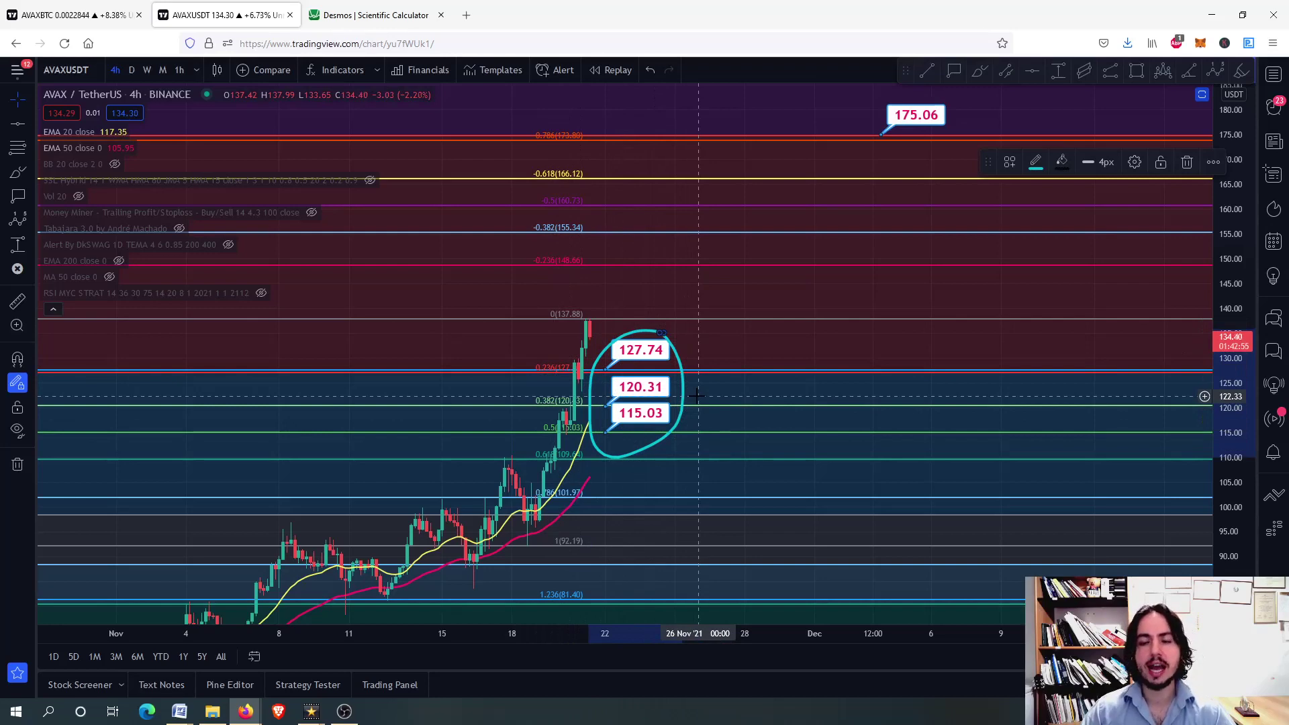
Frame the chart from the circled support labels up to the 175.06 target.
left_click_drag(681, 118, 604, 273)
scroll(726, 307, "down", 3)
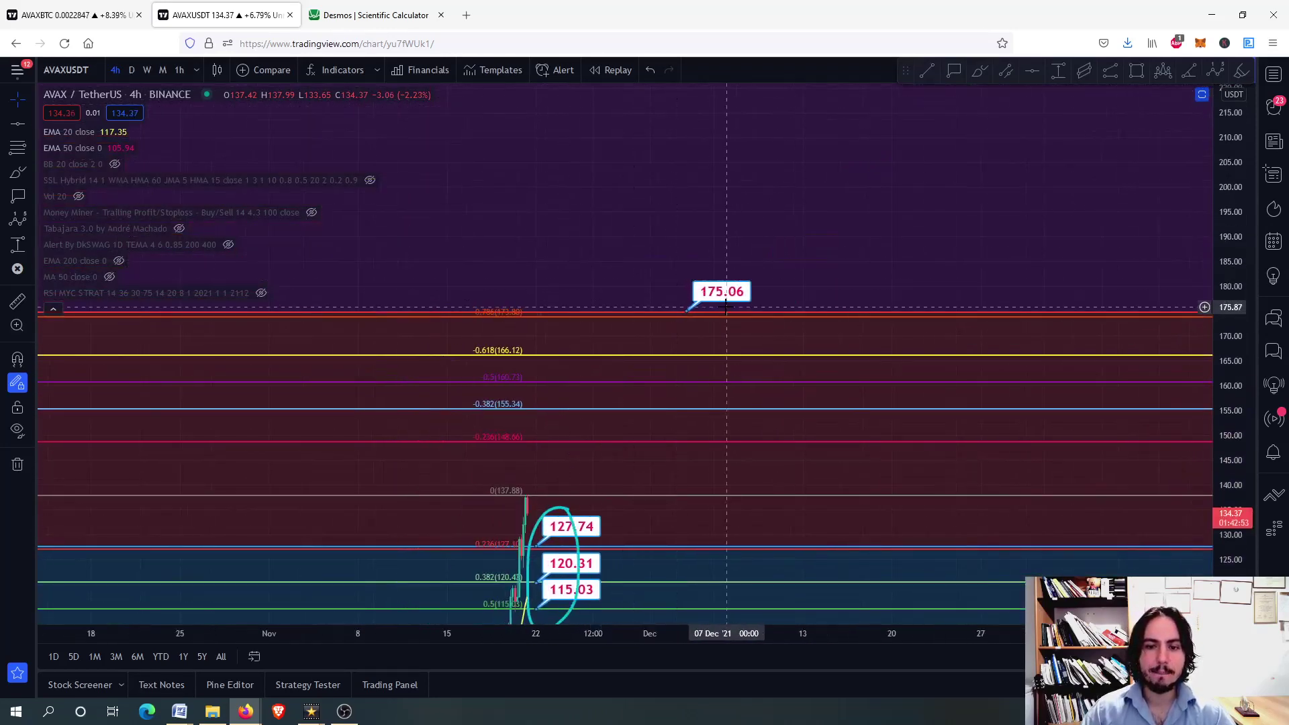
scroll(726, 307, "down", 3)
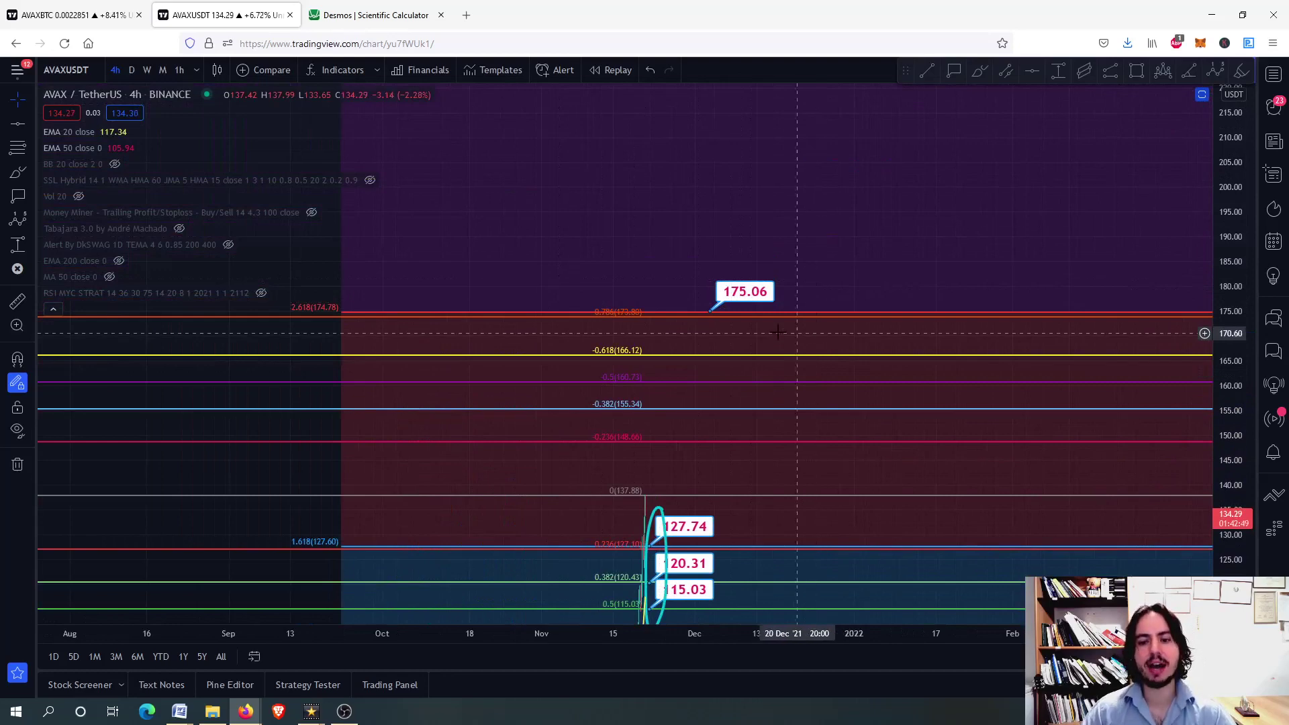
left_click_drag(762, 322, 723, 272)
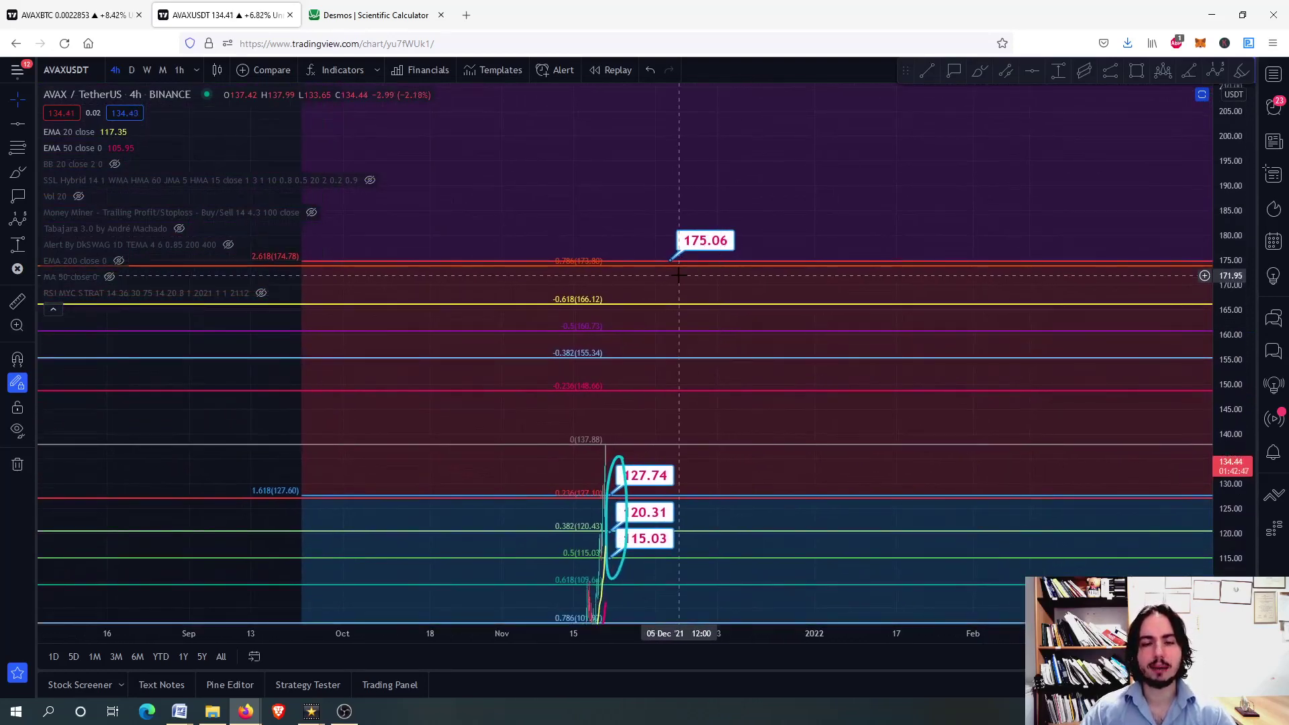
scroll(678, 275, "up", 2)
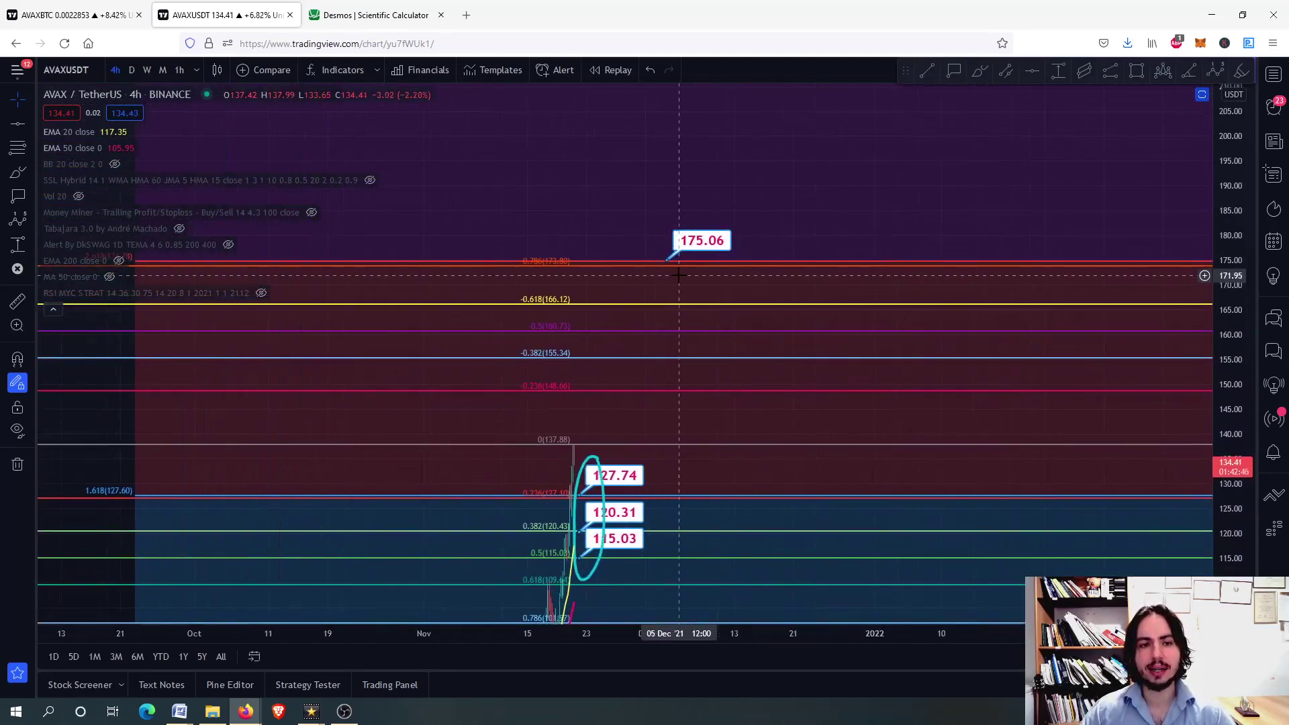
Return to weekly candles, check RSI alone, then maximize the price pane showing levels up to 221.96.
left_click(140, 73)
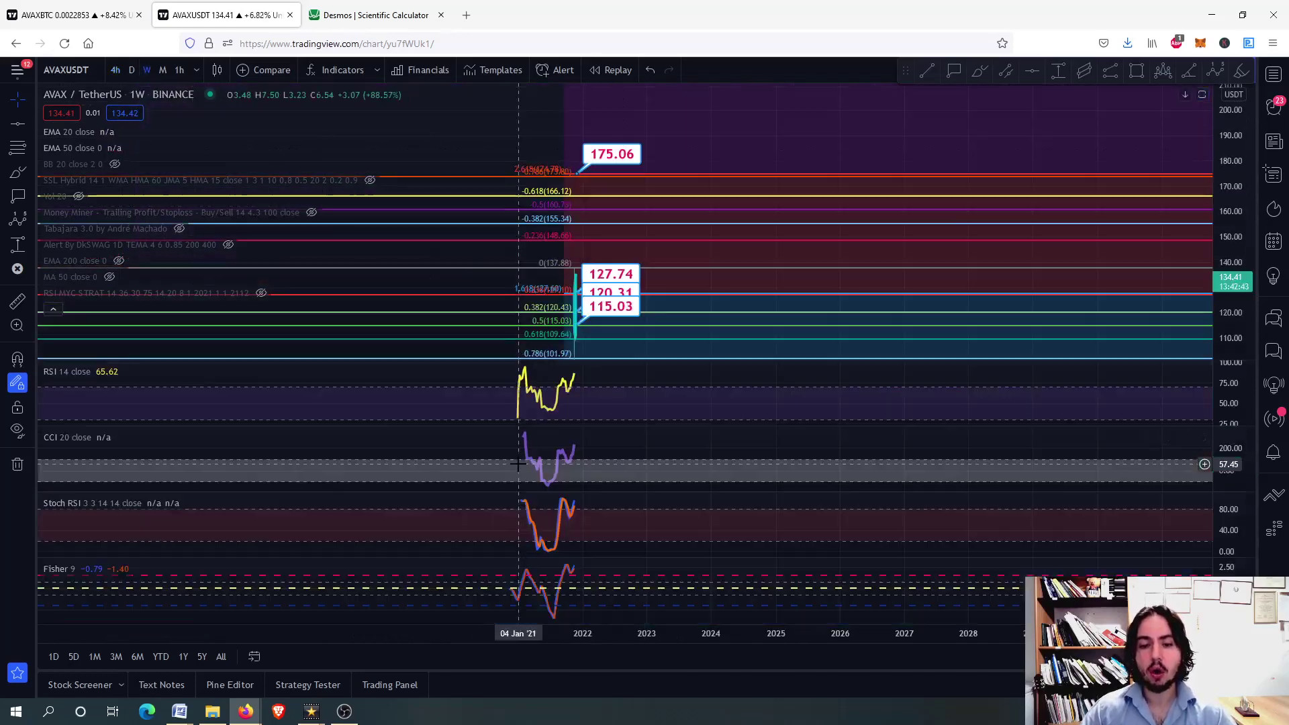
double_click(638, 402)
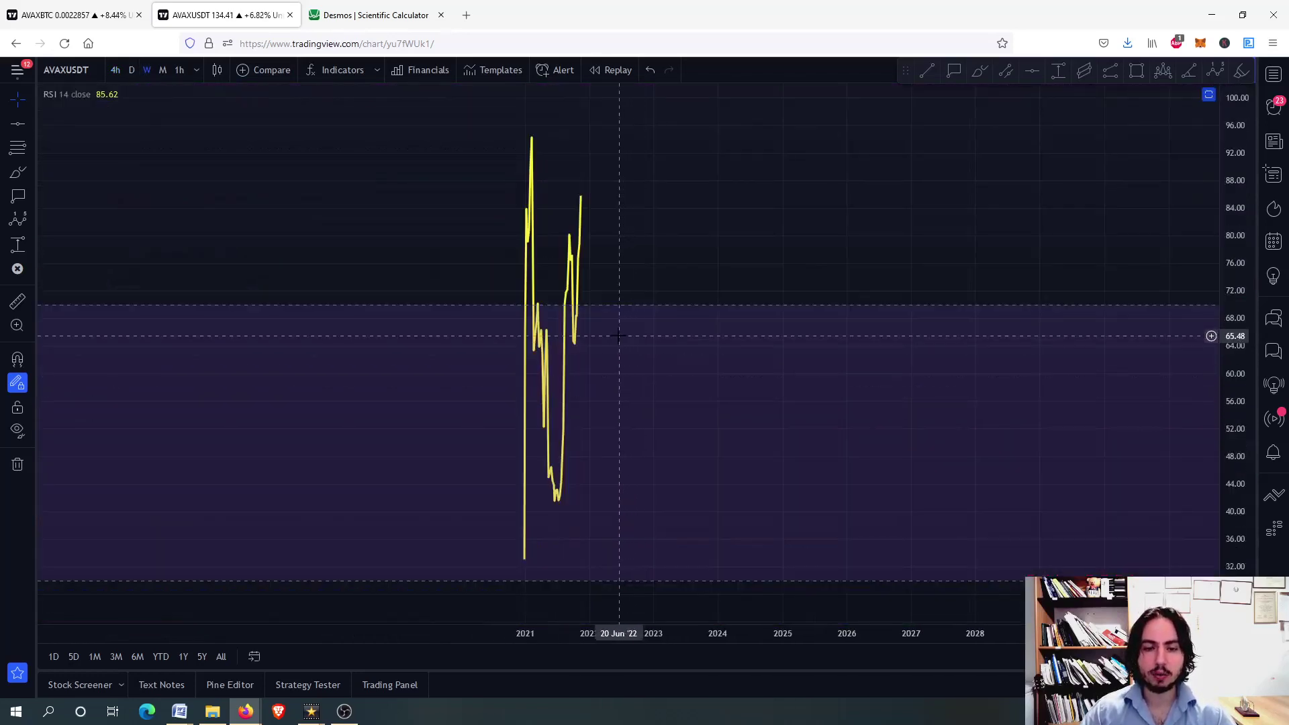
scroll(618, 335, "up", 10)
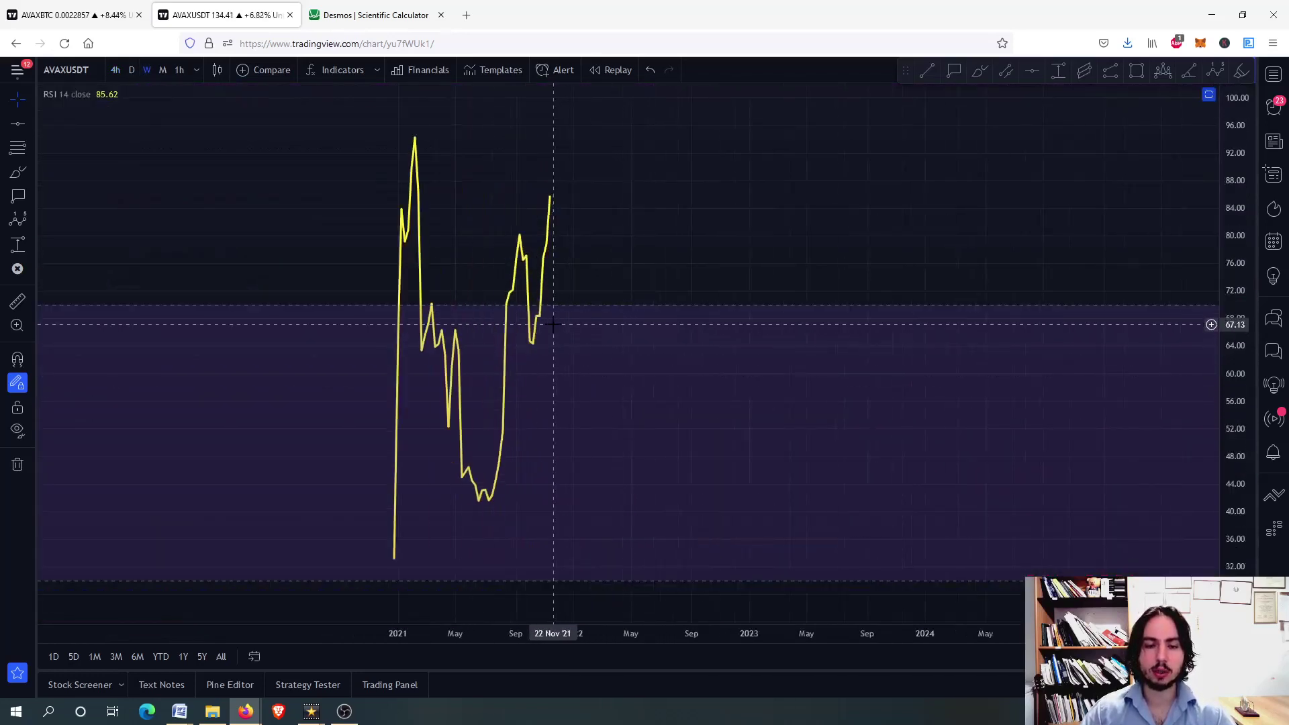
double_click(605, 410)
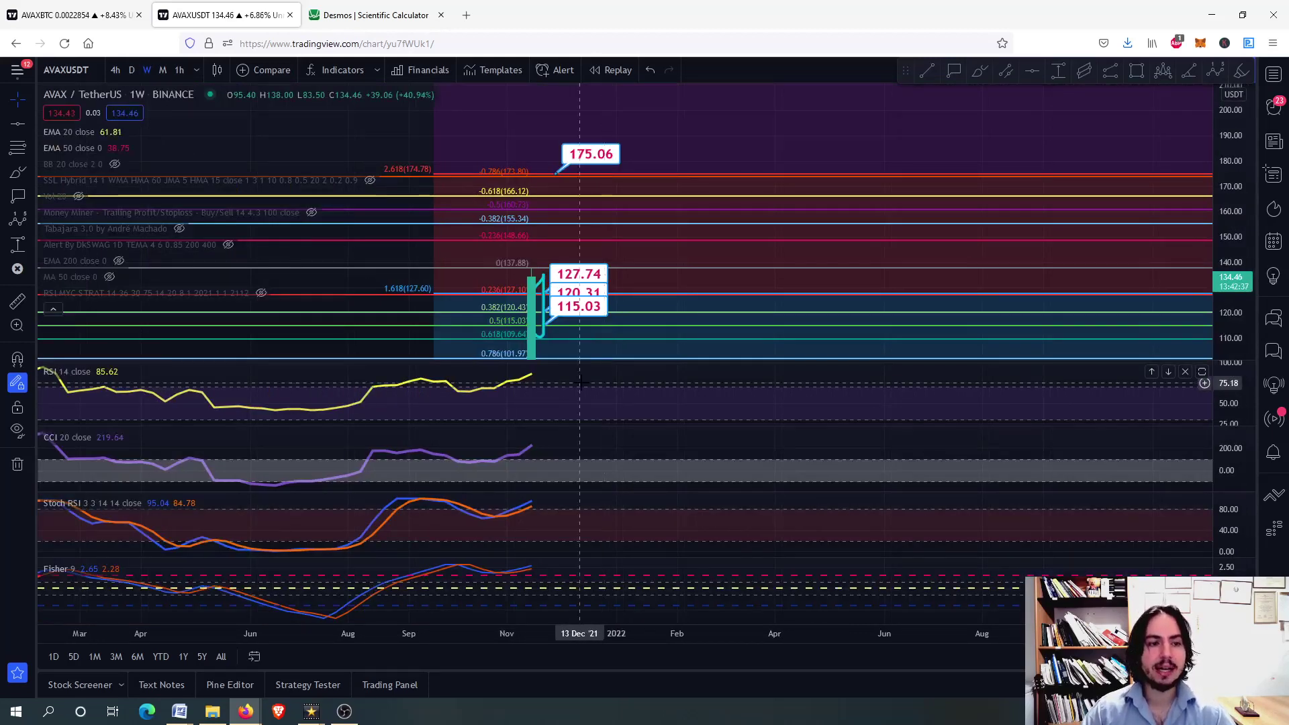
mouse_move(378, 183)
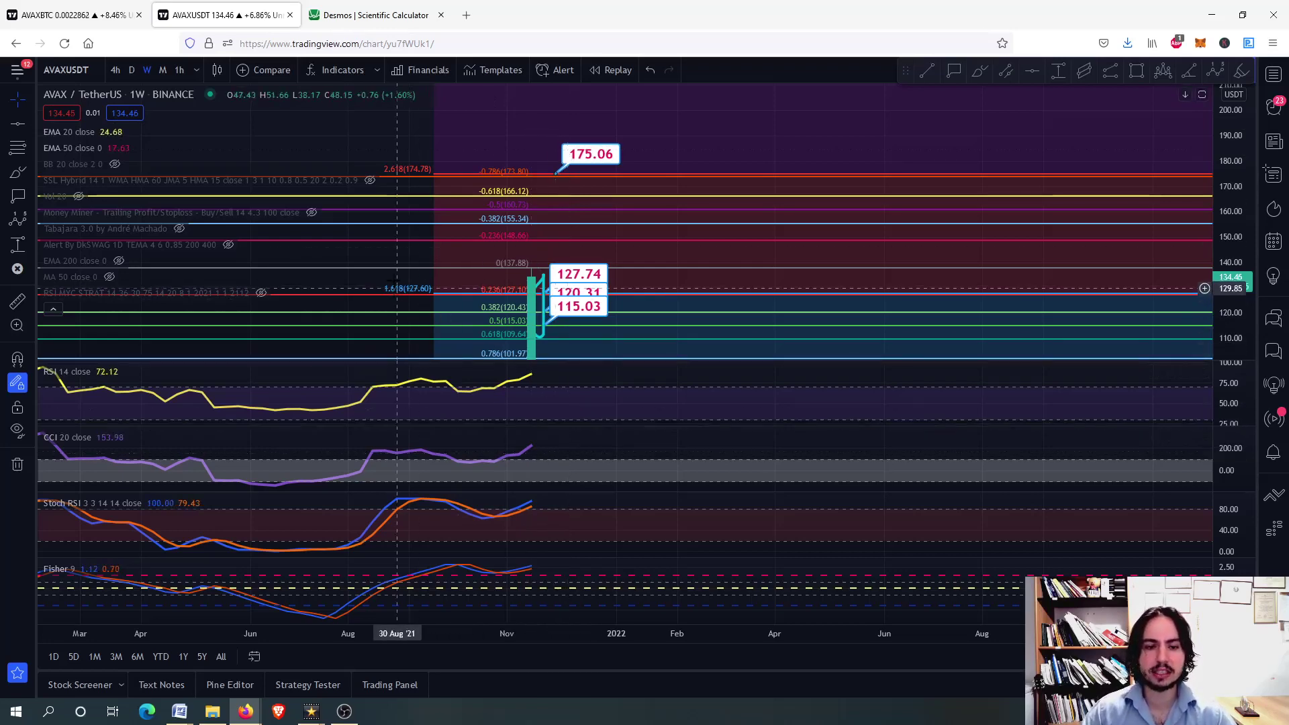
double_click(475, 289)
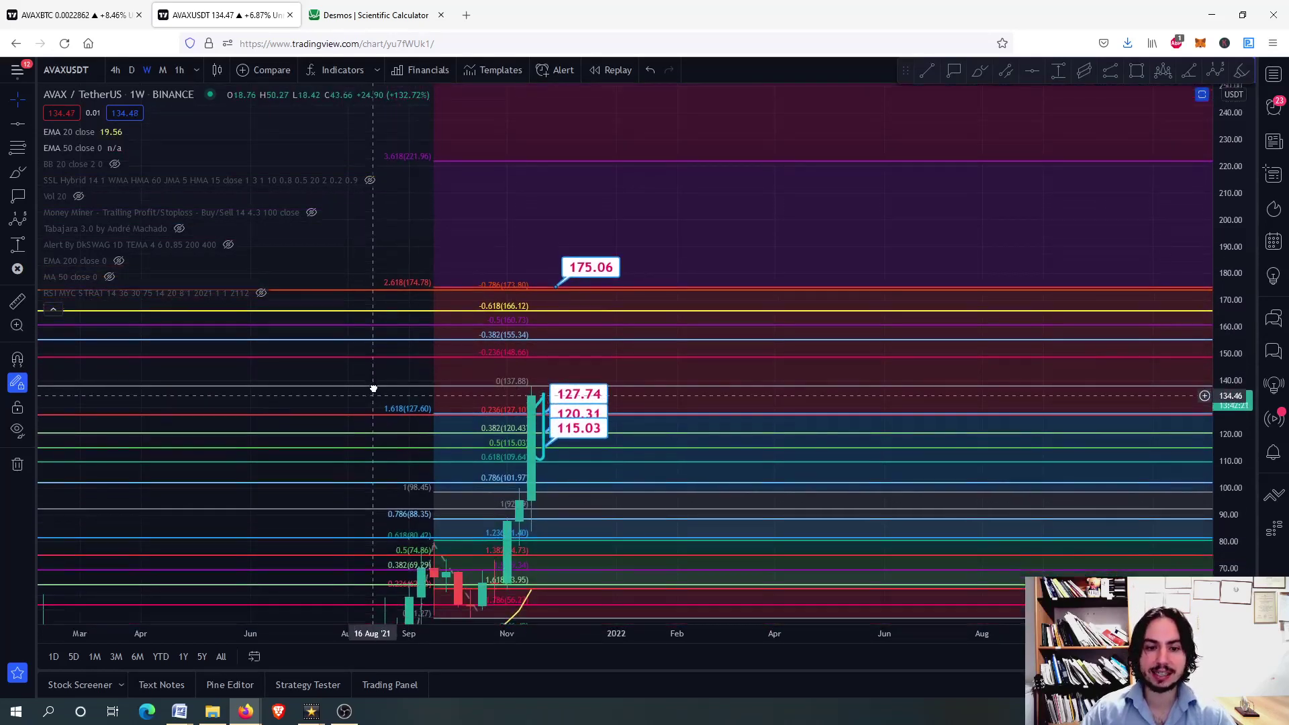
scroll(376, 386, "up", 3)
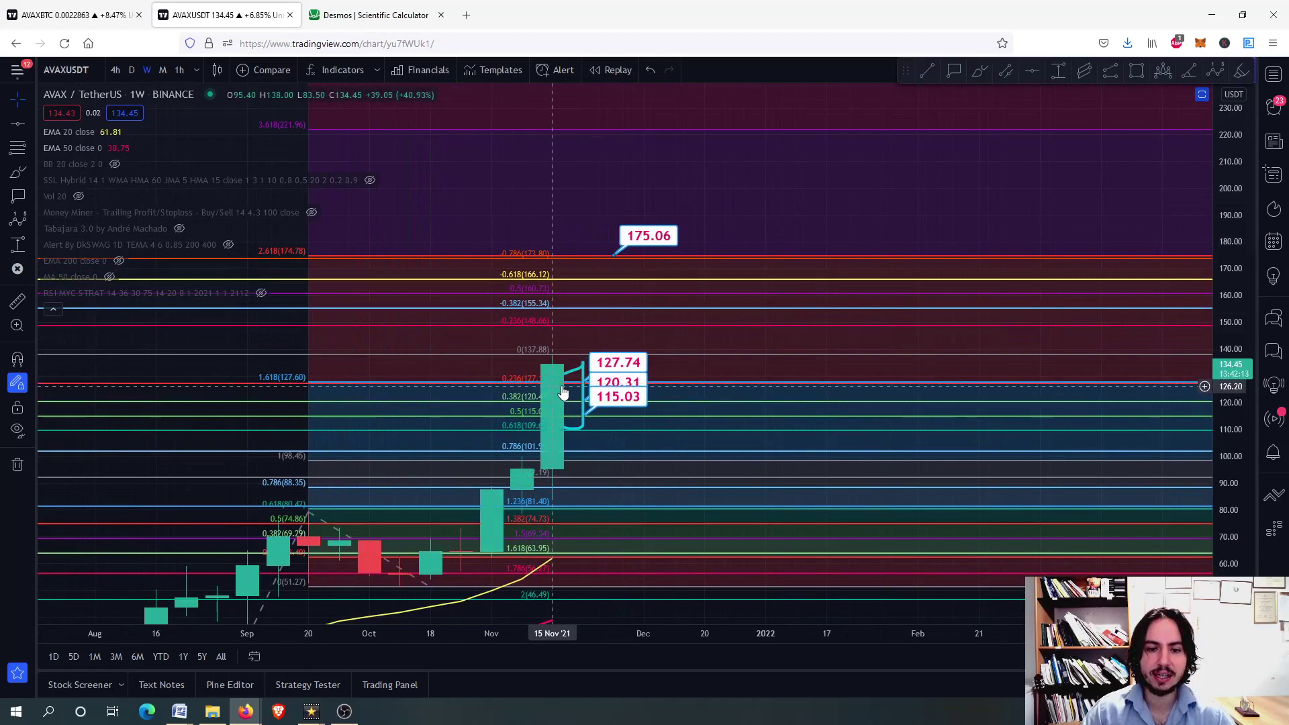
left_click(562, 392)
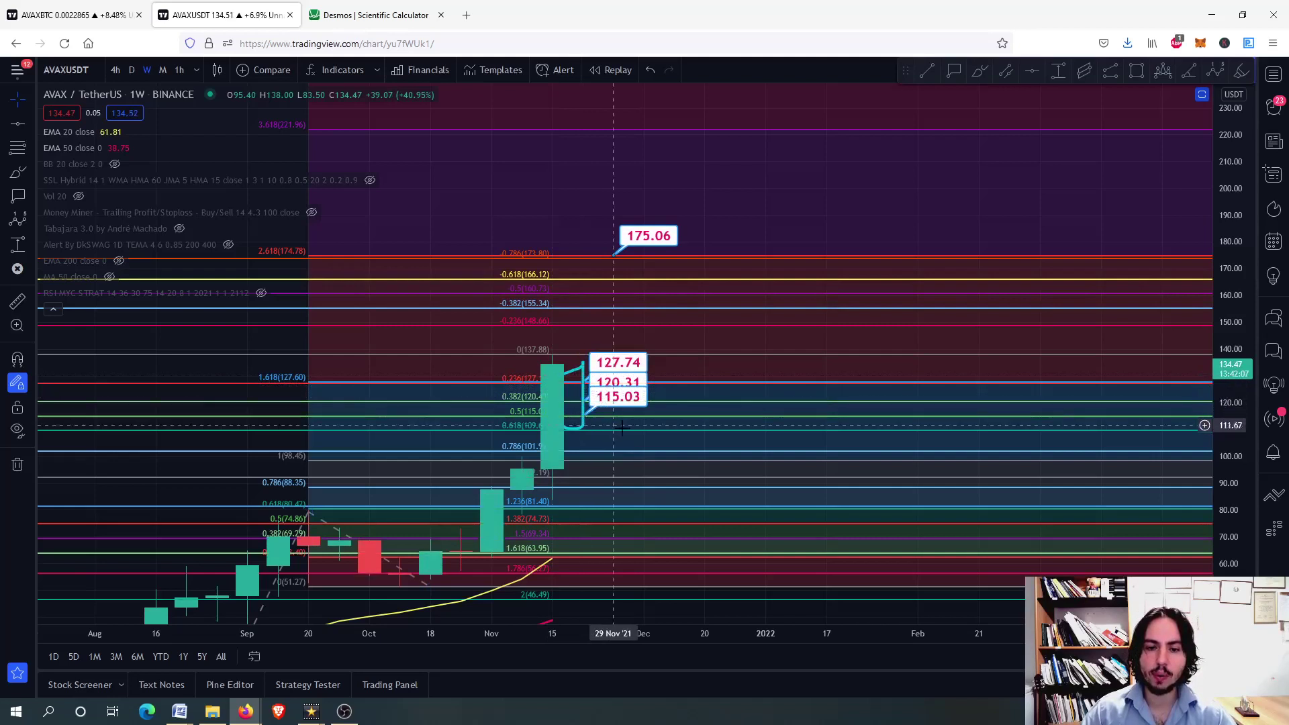
scroll(713, 238, "down", 3)
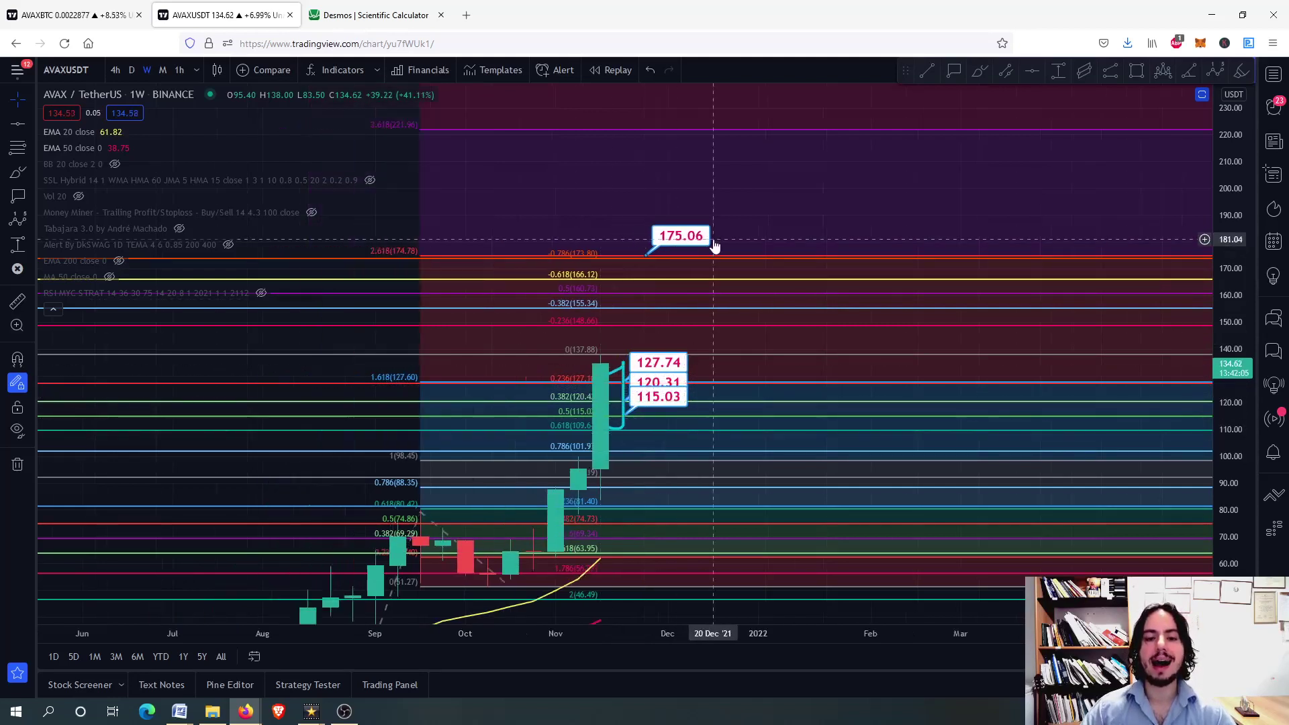